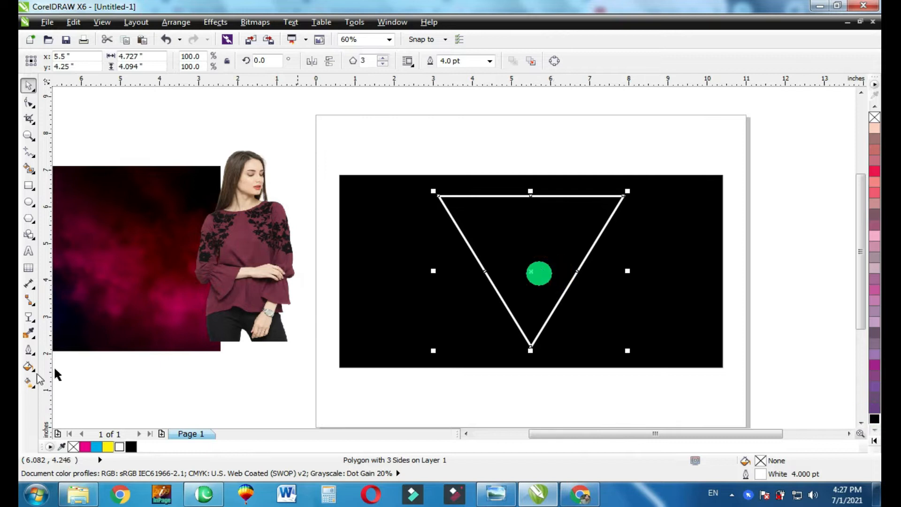
Add a drop shadow to the white triangle outline with magenta as the shadow colour and Normal as the blend mode.
{"action": "left_click", "coordinate": [34, 323]}
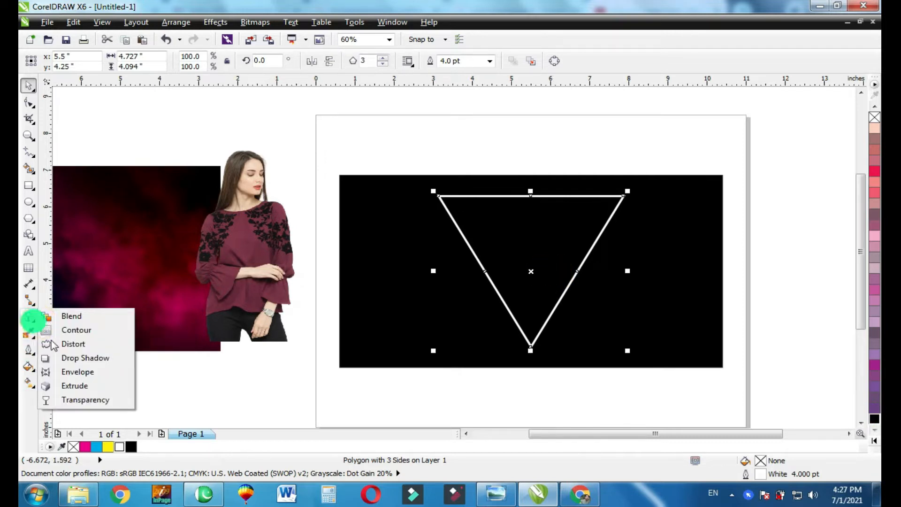
{"action": "left_click", "coordinate": [70, 359]}
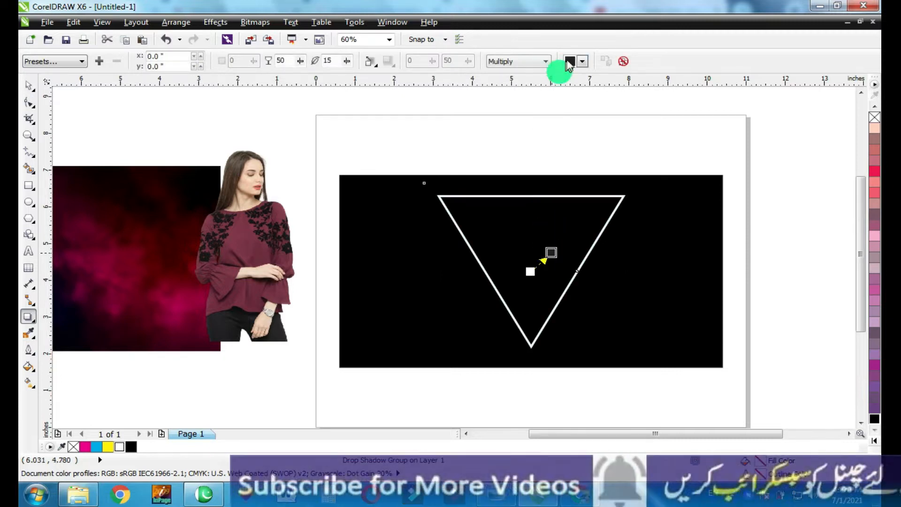
{"action": "left_click", "coordinate": [582, 61]}
{"action": "left_click", "coordinate": [514, 61]}
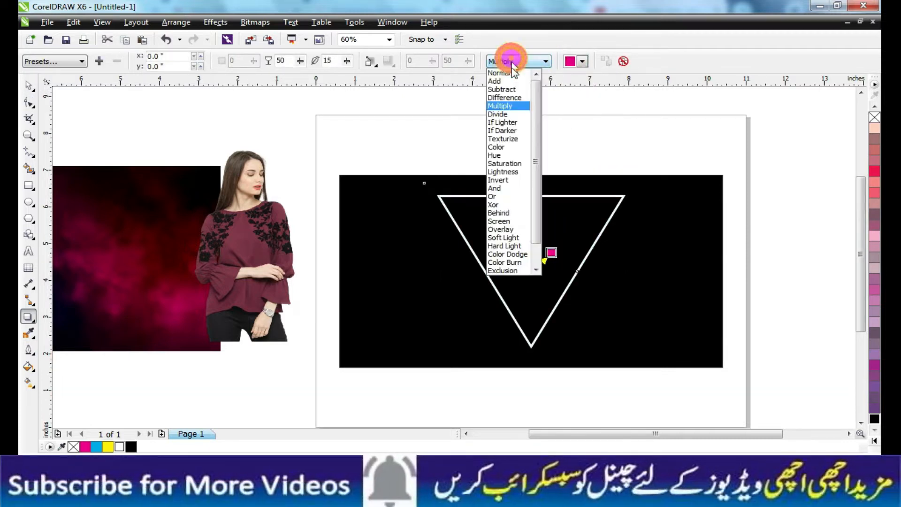
{"action": "left_click", "coordinate": [498, 73]}
Set the magenta shadow's feathering direction to Outside and its opacity to 100.
{"action": "left_click", "coordinate": [370, 61]}
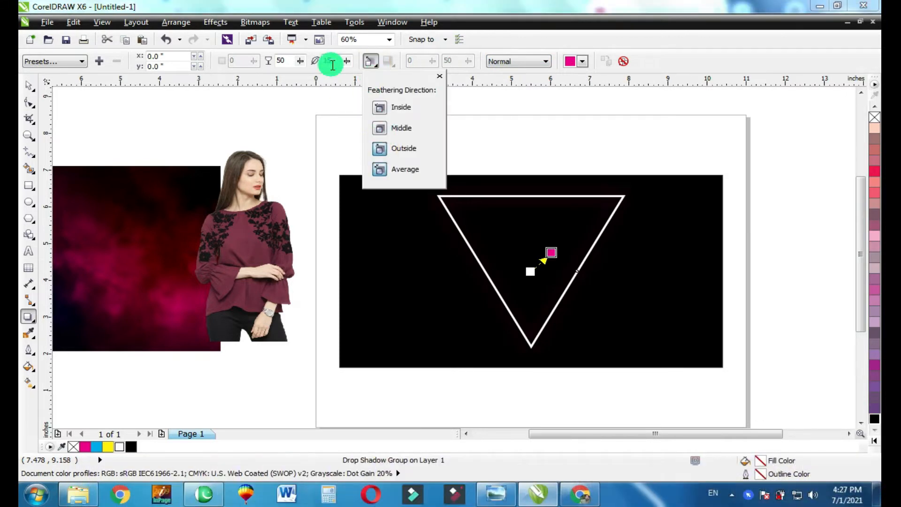
{"action": "left_click_drag", "start_coordinate": [286, 61], "coordinate": [275, 64]}
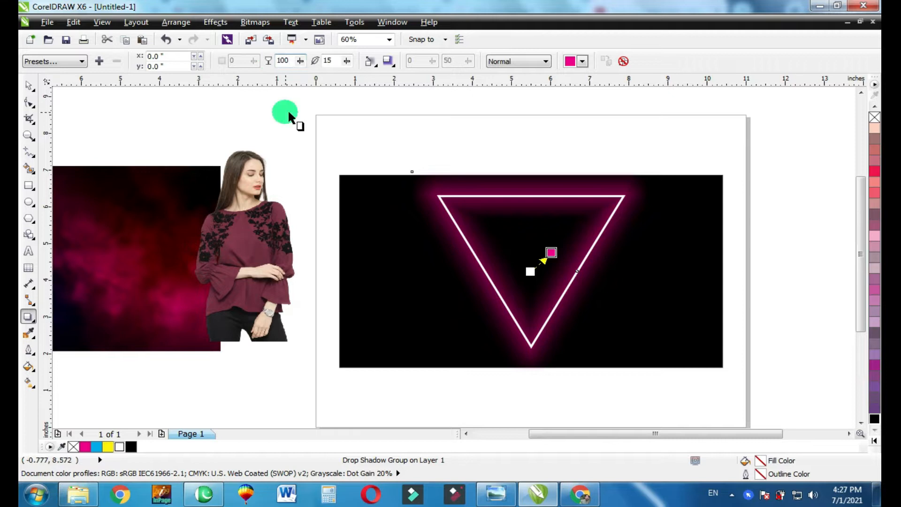
{"action": "key", "text": "Return"}
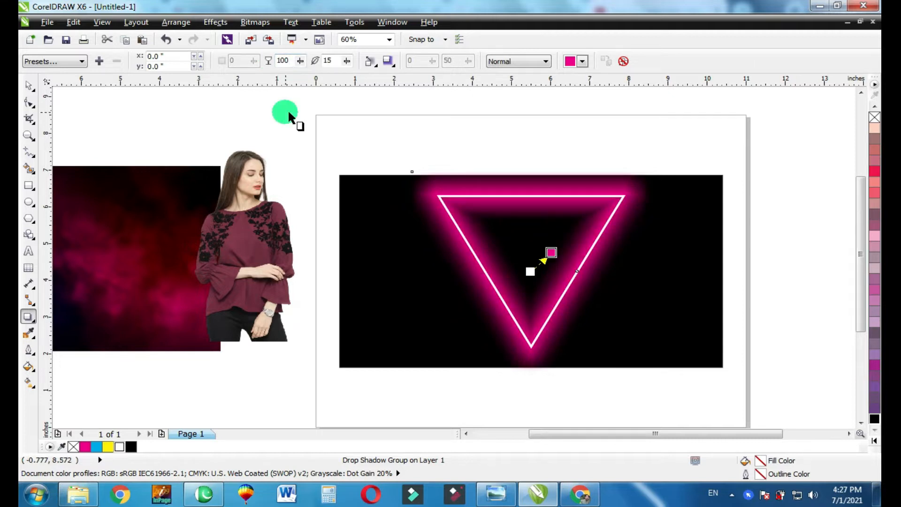
Break the triangle's magenta drop shadow group apart into separate objects and clear the selection.
{"action": "left_click", "coordinate": [217, 24]}
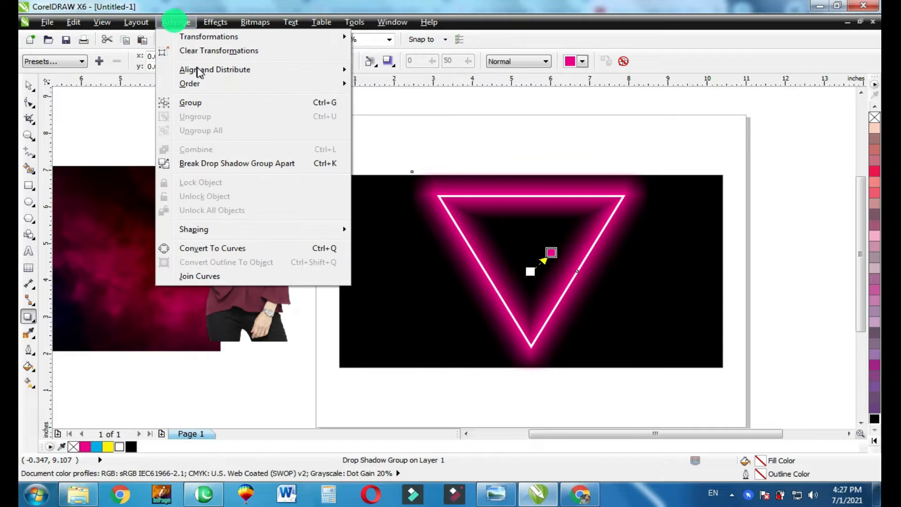
{"action": "left_click", "coordinate": [221, 165]}
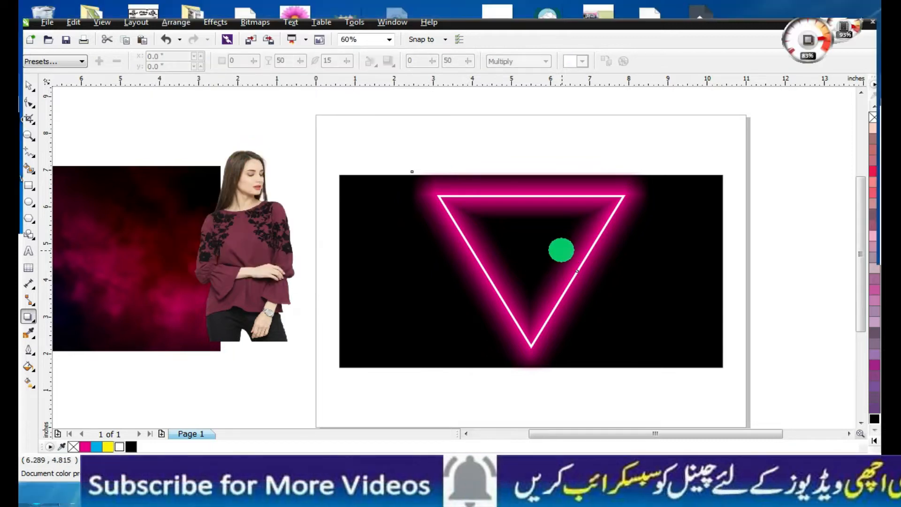
{"action": "left_click", "coordinate": [29, 86]}
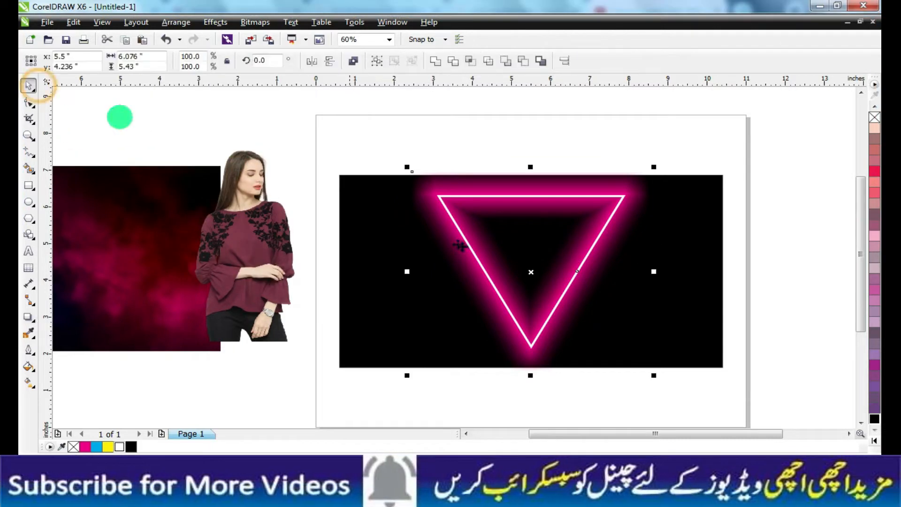
{"action": "left_click", "coordinate": [839, 256]}
Move the white triangle outline and the magenta glow aside in turn to check their separation, undoing each move.
{"action": "left_click_drag", "start_coordinate": [597, 241], "coordinate": [497, 239]}
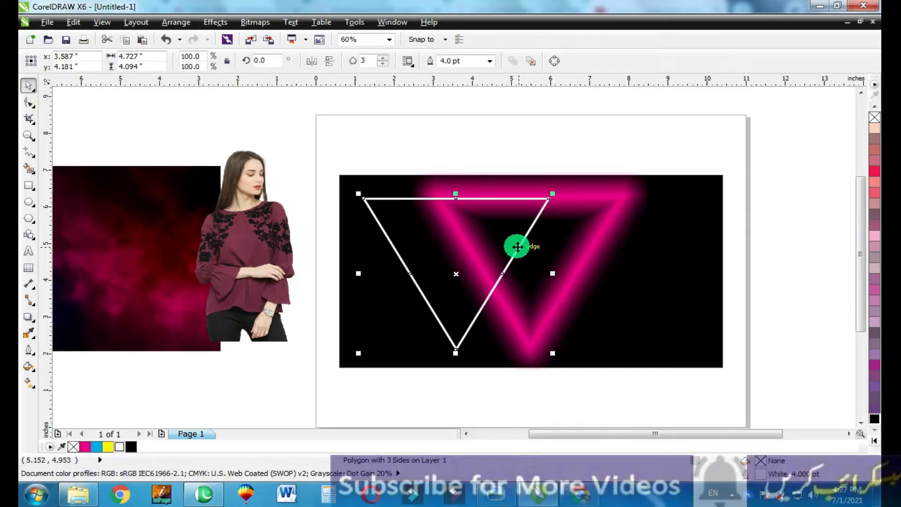
{"action": "key", "text": "ctrl+z"}
{"action": "left_click", "coordinate": [444, 208]}
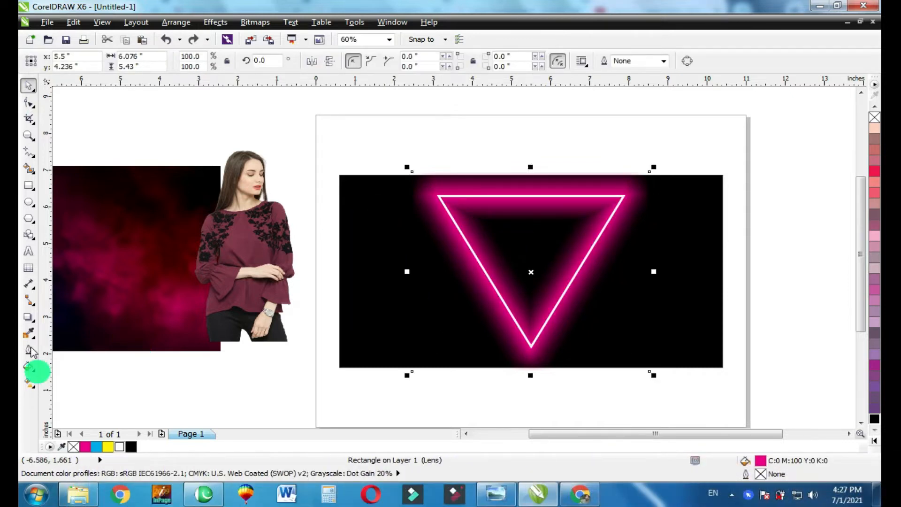
{"action": "left_click", "coordinate": [254, 23]}
{"action": "left_click", "coordinate": [147, 107]}
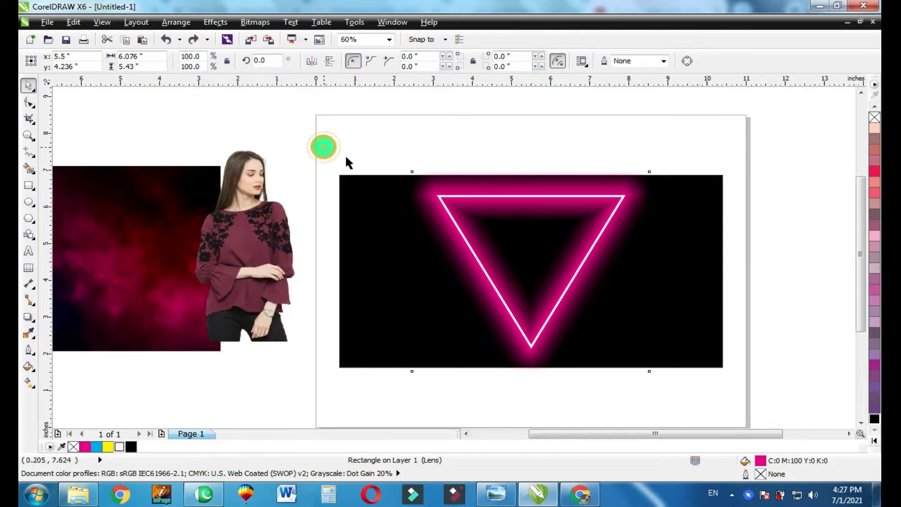
{"action": "left_click_drag", "start_coordinate": [446, 176], "coordinate": [359, 185]}
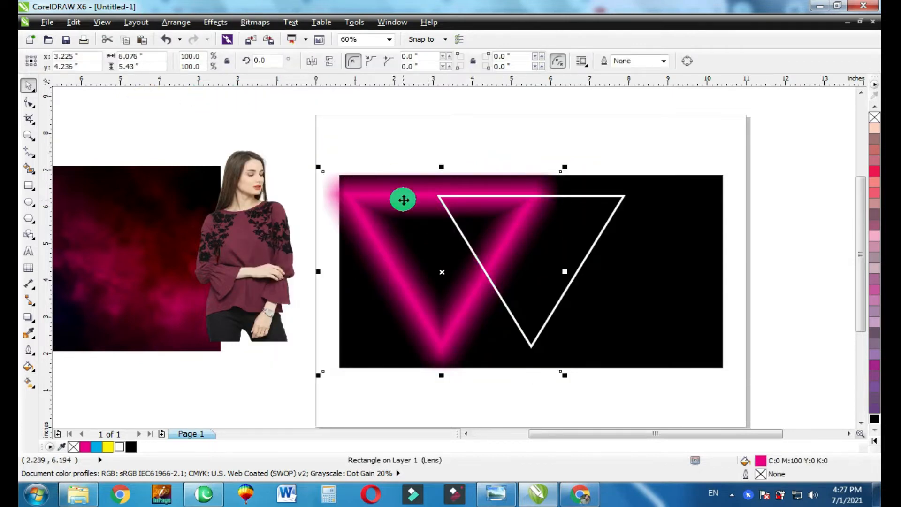
{"action": "key", "text": "ctrl+z"}
Convert the magenta glow to a 500 dpi CMYK Color (32-bit) bitmap with anti-aliasing and a transparent background.
{"action": "left_click", "coordinate": [256, 22]}
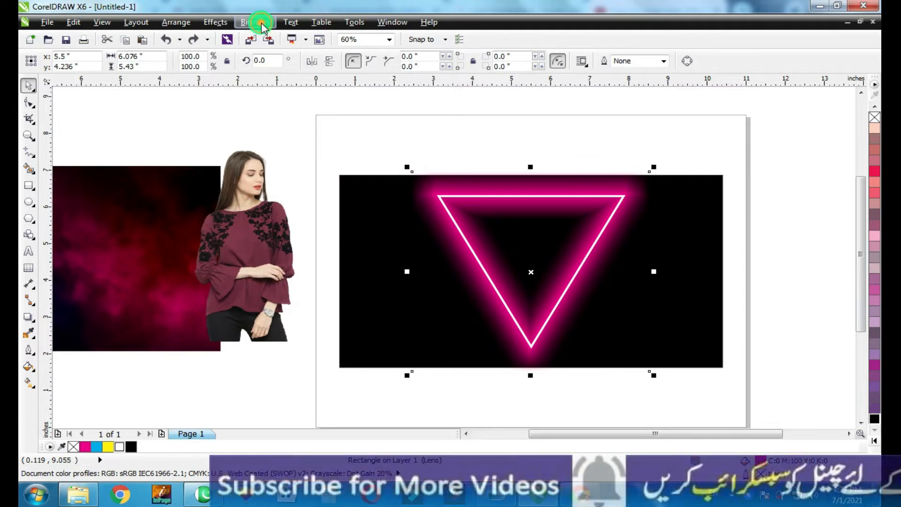
{"action": "left_click", "coordinate": [328, 32]}
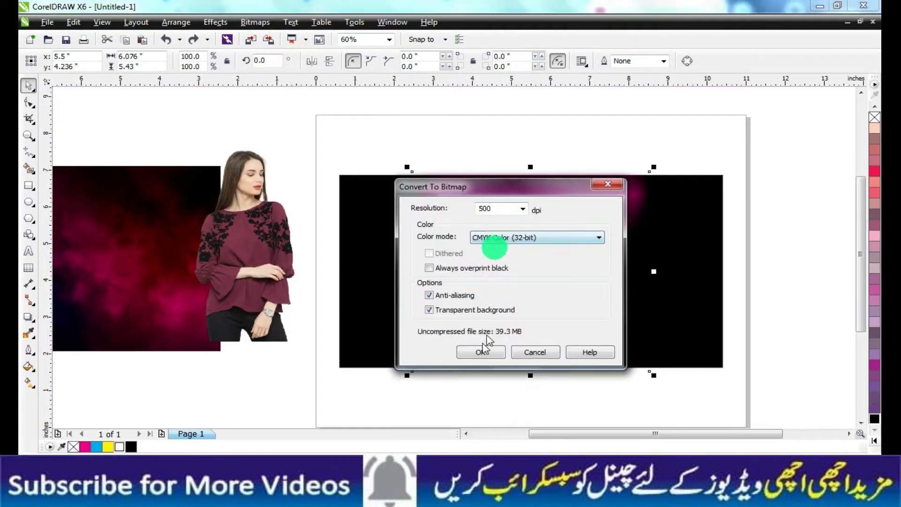
{"action": "left_click", "coordinate": [478, 352]}
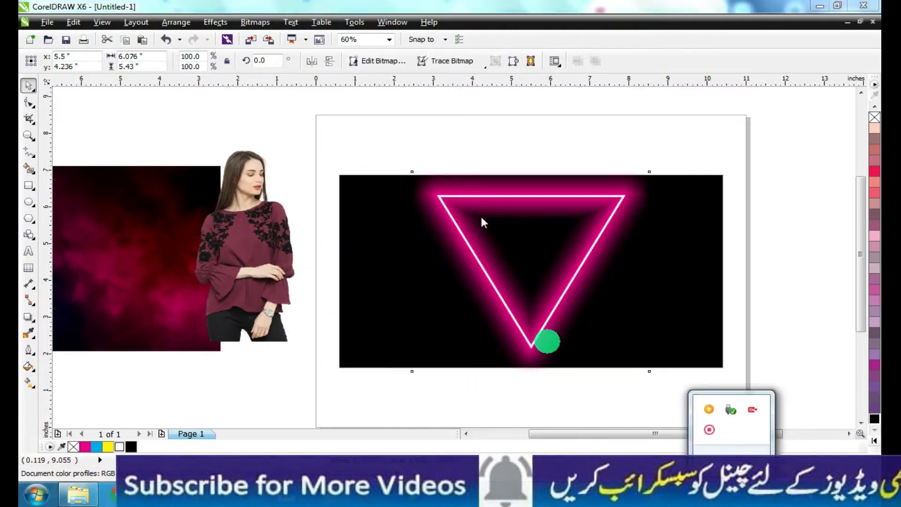
{"action": "left_click_drag", "start_coordinate": [501, 191], "coordinate": [473, 210]}
{"action": "key", "text": "ctrl+z"}
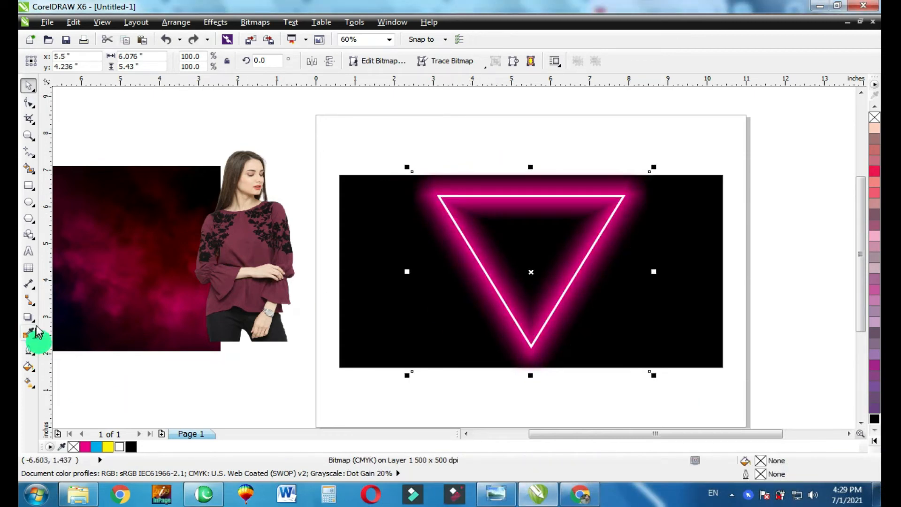
Apply a horizontal linear transparency to the magenta glow bitmap, fading out the left side of the triangle.
{"action": "left_click", "coordinate": [35, 327]}
{"action": "left_click", "coordinate": [61, 397]}
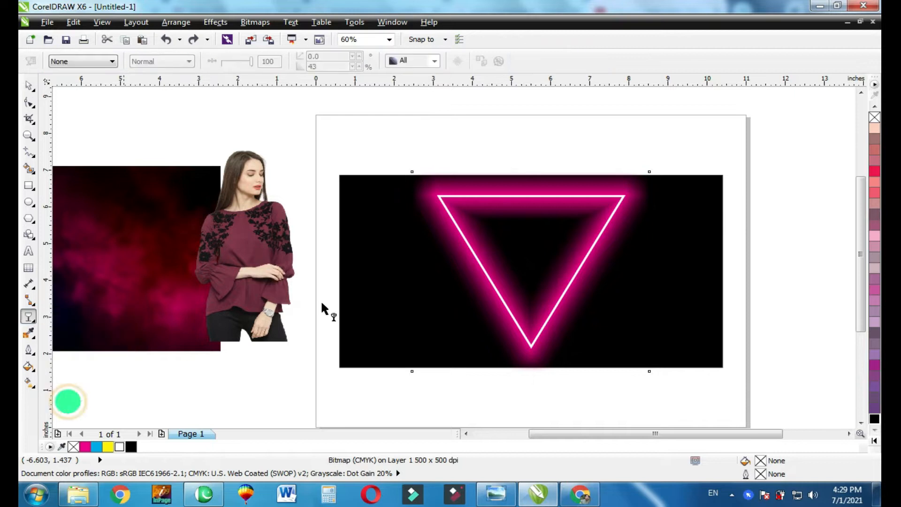
{"action": "left_click_drag", "start_coordinate": [501, 197], "coordinate": [557, 196]}
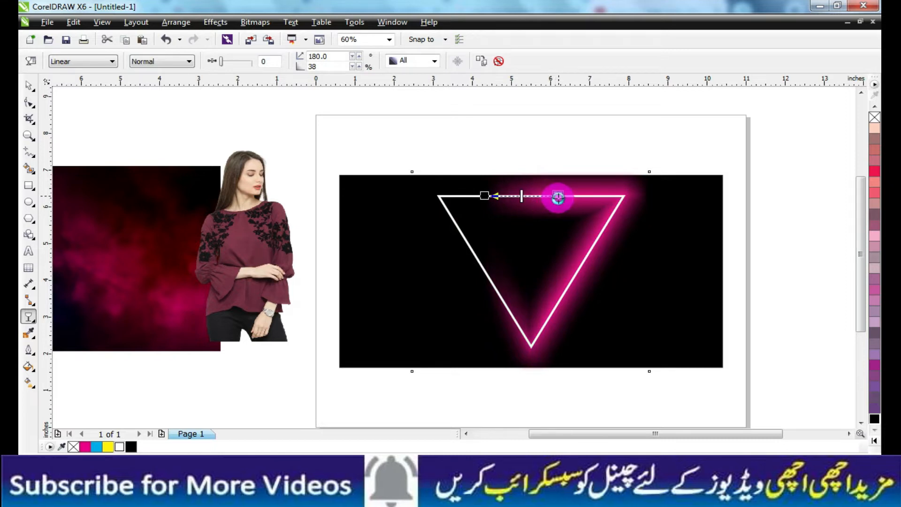
{"action": "left_click_drag", "start_coordinate": [482, 193], "coordinate": [506, 195]}
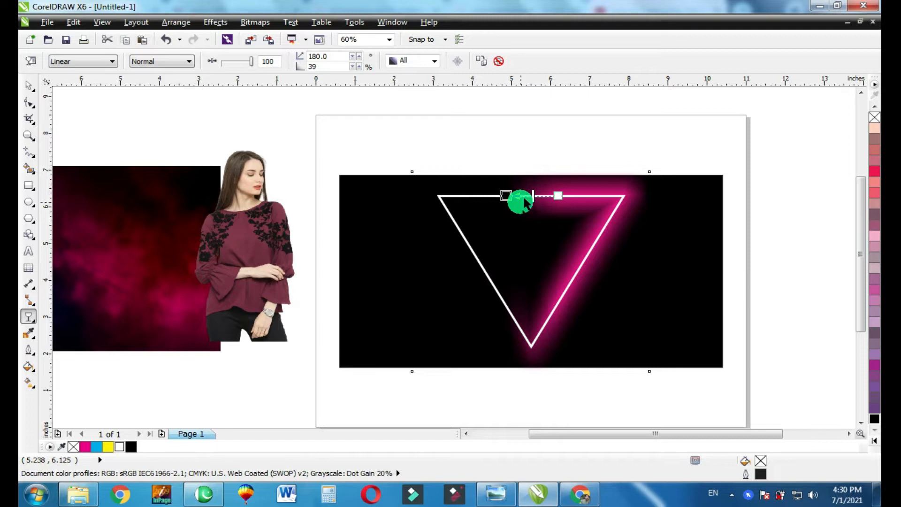
Add a new drop shadow to the white triangle outline in cyan with the Normal blend mode.
{"action": "left_click", "coordinate": [31, 87]}
{"action": "left_click", "coordinate": [533, 247]}
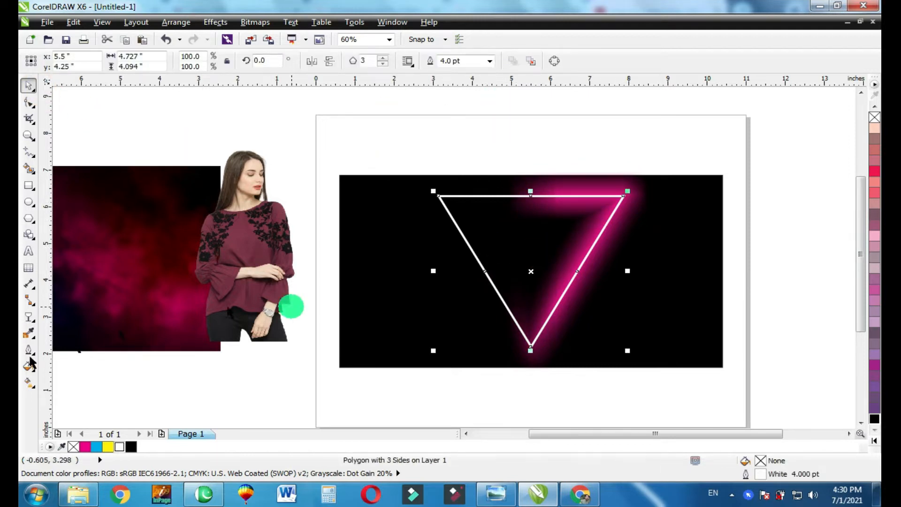
{"action": "left_click", "coordinate": [36, 326]}
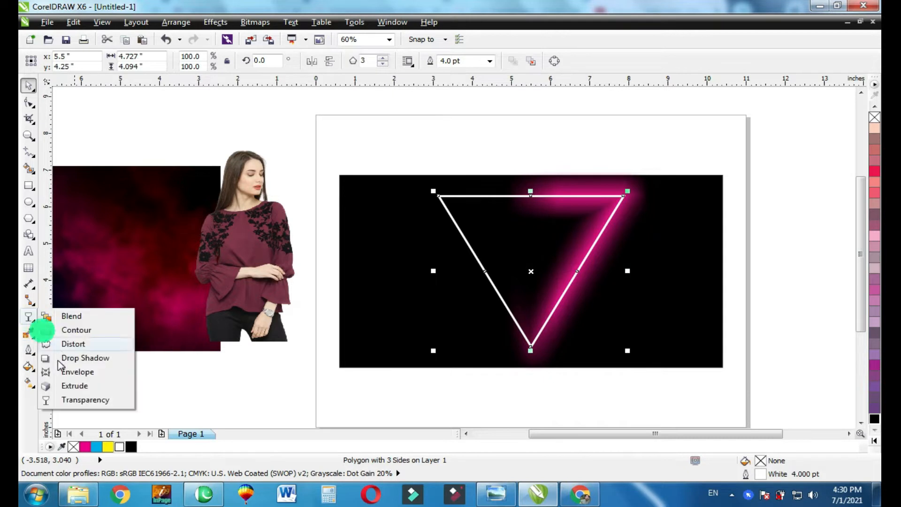
{"action": "left_click", "coordinate": [70, 358]}
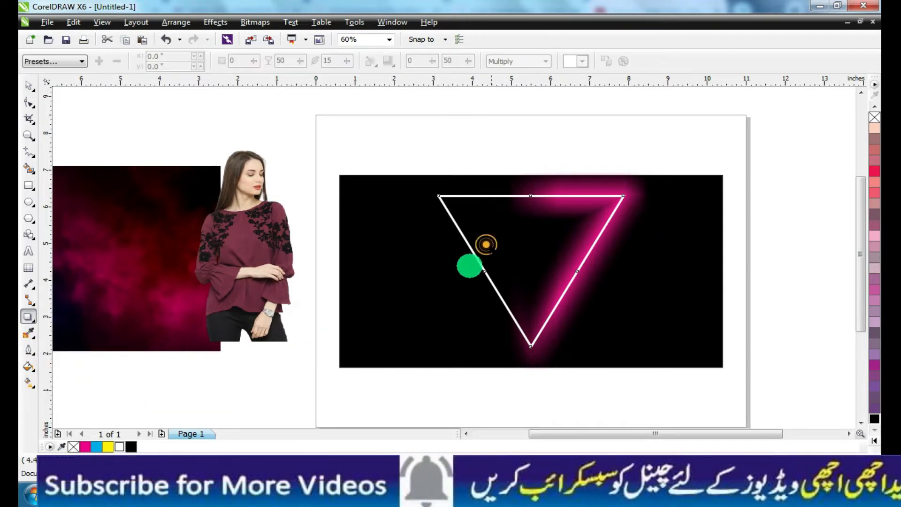
{"action": "left_click_drag", "start_coordinate": [468, 263], "coordinate": [488, 253]}
{"action": "left_click", "coordinate": [573, 65]}
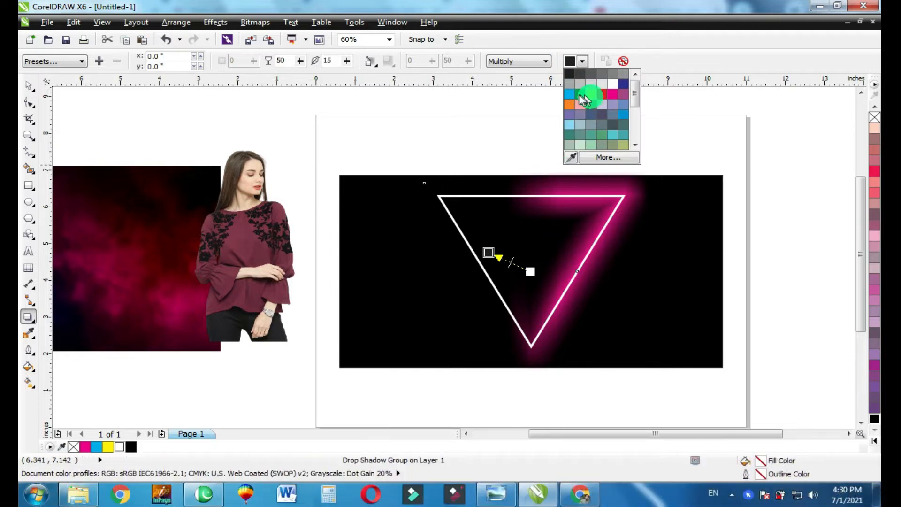
{"action": "left_click", "coordinate": [571, 94]}
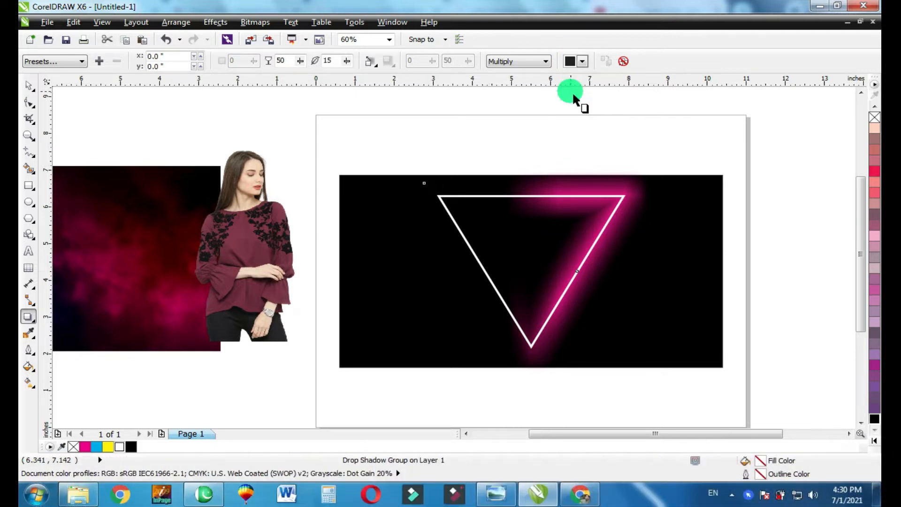
{"action": "left_click", "coordinate": [510, 62]}
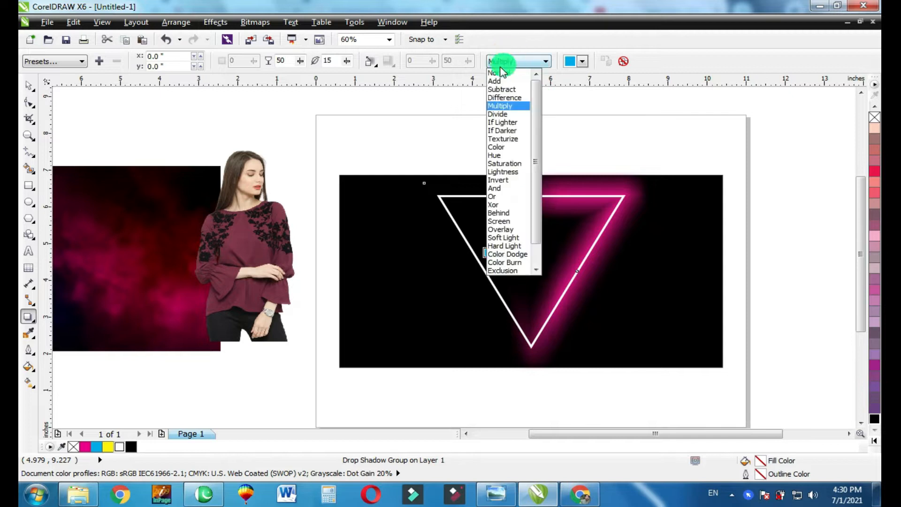
{"action": "left_click", "coordinate": [423, 71]}
Set the cyan shadow's feathering direction to Outside and its opacity to 100.
{"action": "left_click", "coordinate": [370, 61]}
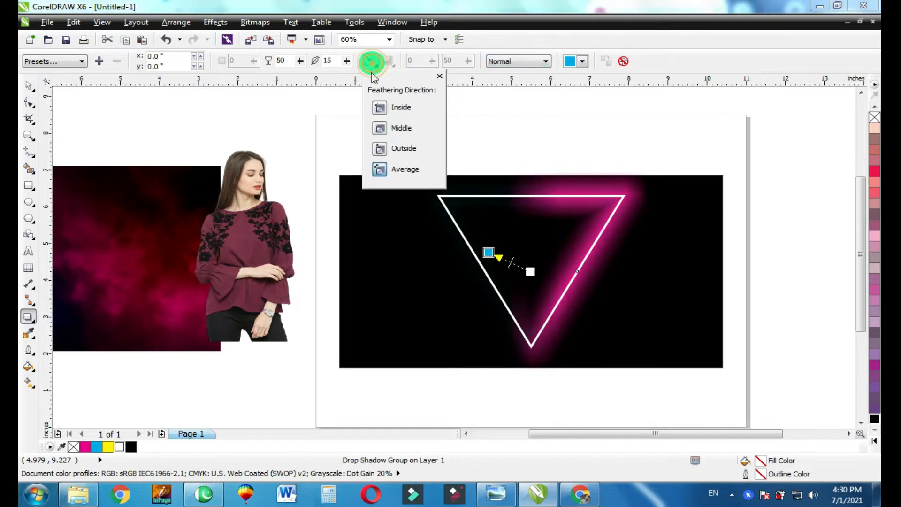
{"action": "left_click", "coordinate": [449, 179]}
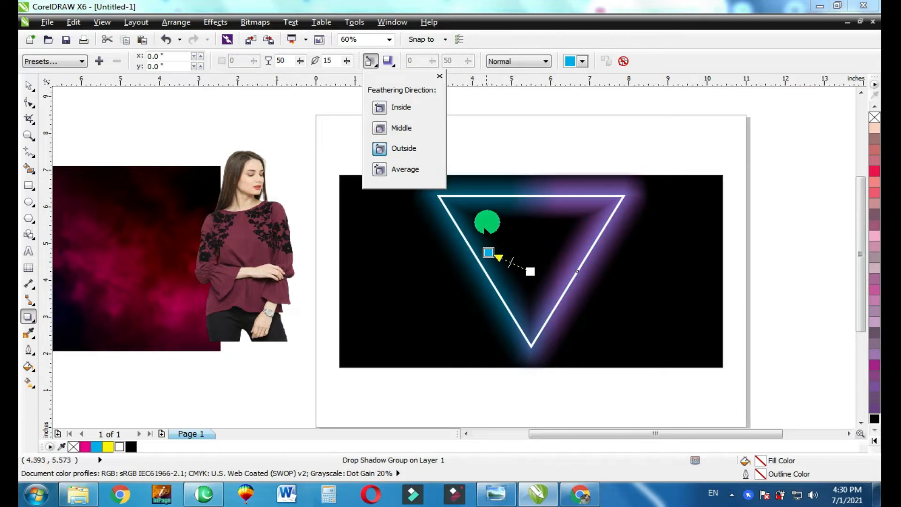
{"action": "left_click_drag", "start_coordinate": [291, 61], "coordinate": [279, 61]}
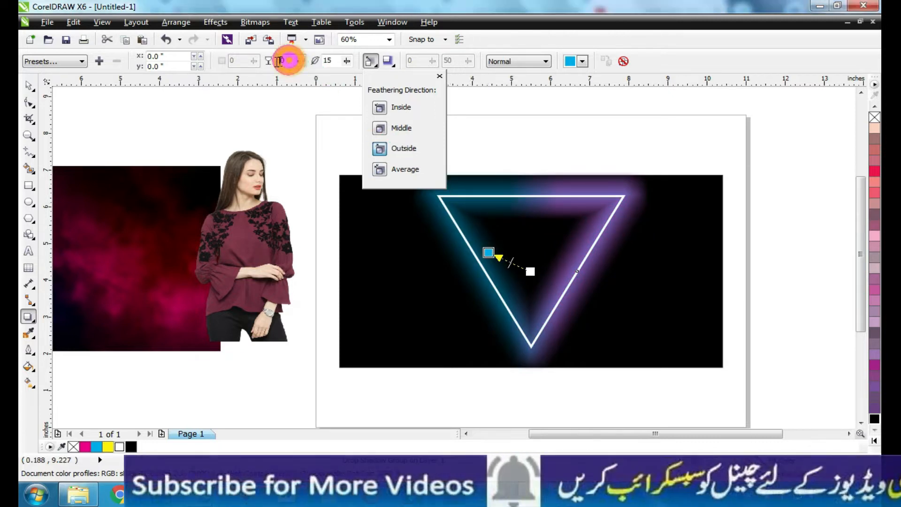
{"action": "type", "text": "1"}
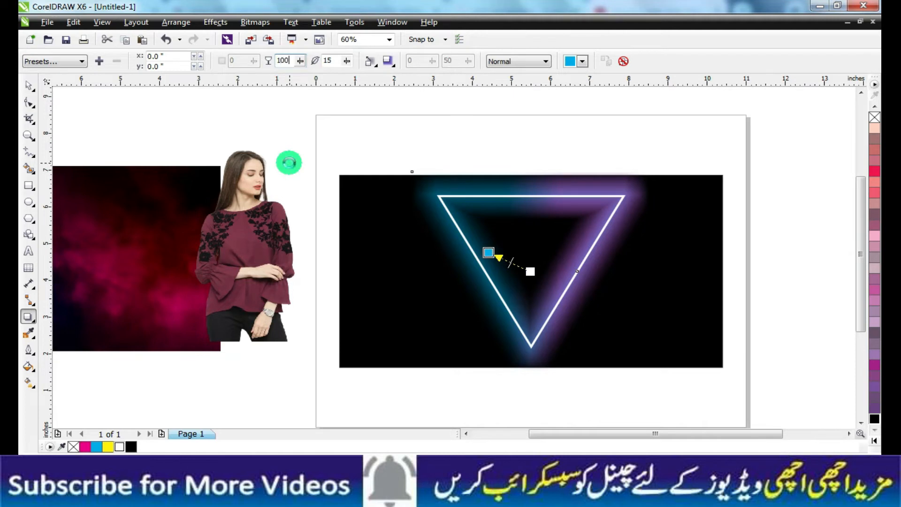
{"action": "type", "text": "00"}
{"action": "key", "text": "Return"}
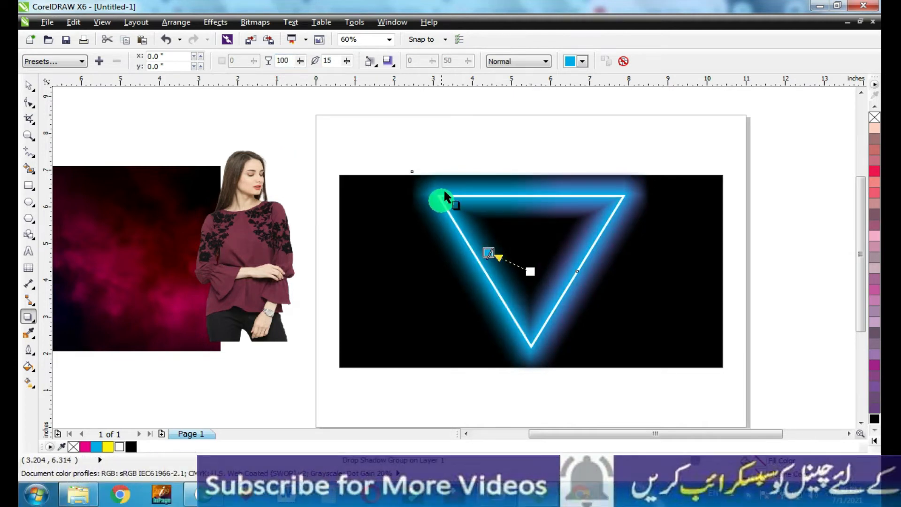
Break the cyan drop shadow group apart from the triangle outline.
{"action": "left_click", "coordinate": [176, 24]}
{"action": "left_click", "coordinate": [241, 161]}
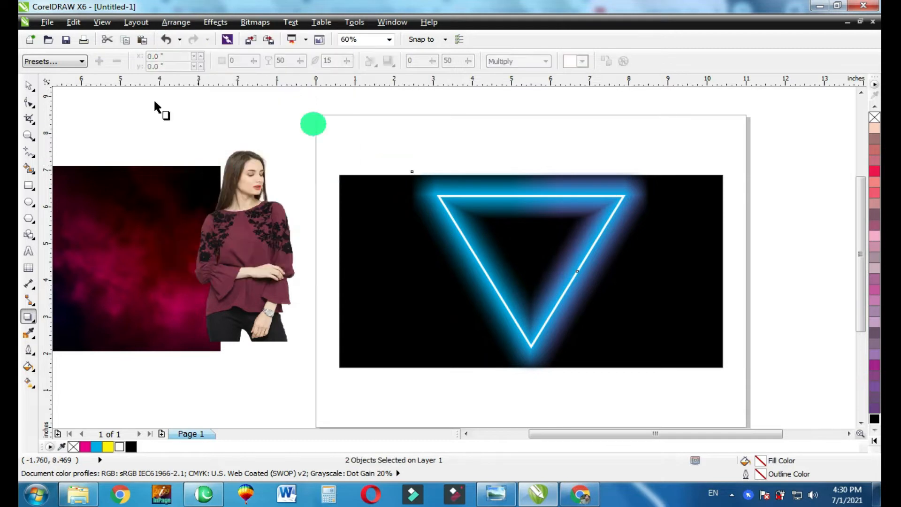
{"action": "left_click", "coordinate": [29, 86]}
{"action": "left_click", "coordinate": [235, 150]}
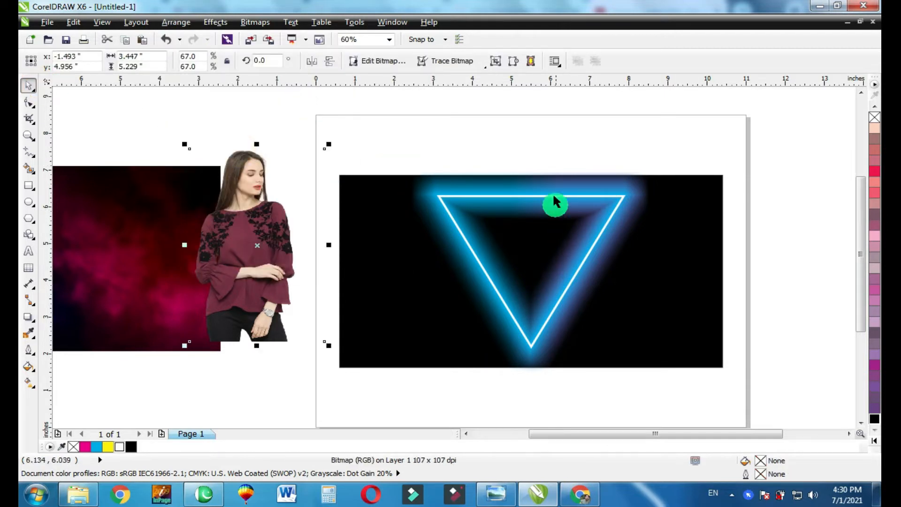
Test that the cyan glow and the triangle outline move independently, undoing each move.
{"action": "left_click_drag", "start_coordinate": [552, 196], "coordinate": [481, 195]}
{"action": "key", "text": "ctrl+z"}
{"action": "left_click_drag", "start_coordinate": [555, 187], "coordinate": [492, 185]}
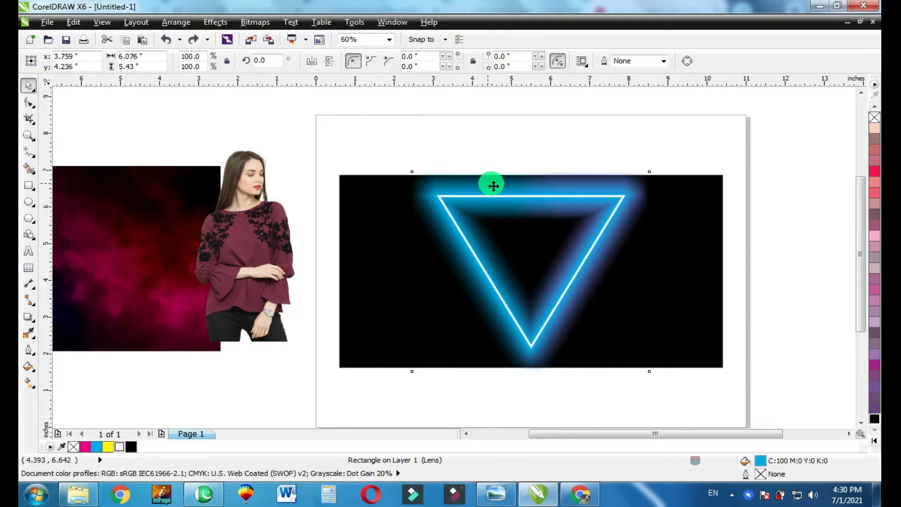
{"action": "key", "text": "ctrl+z"}
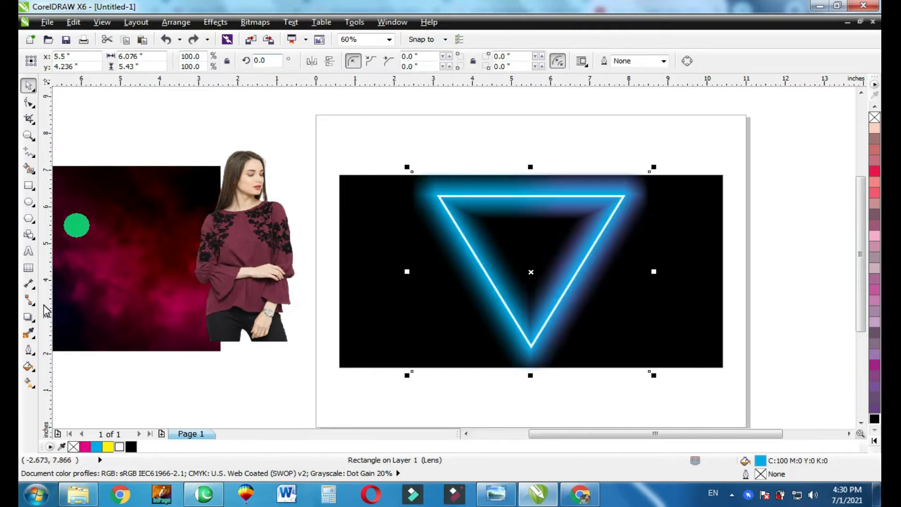
Convert the cyan glow to a 500 dpi CMYK bitmap with anti-aliasing and a transparent background.
{"action": "left_click", "coordinate": [255, 22]}
{"action": "left_click", "coordinate": [295, 38]}
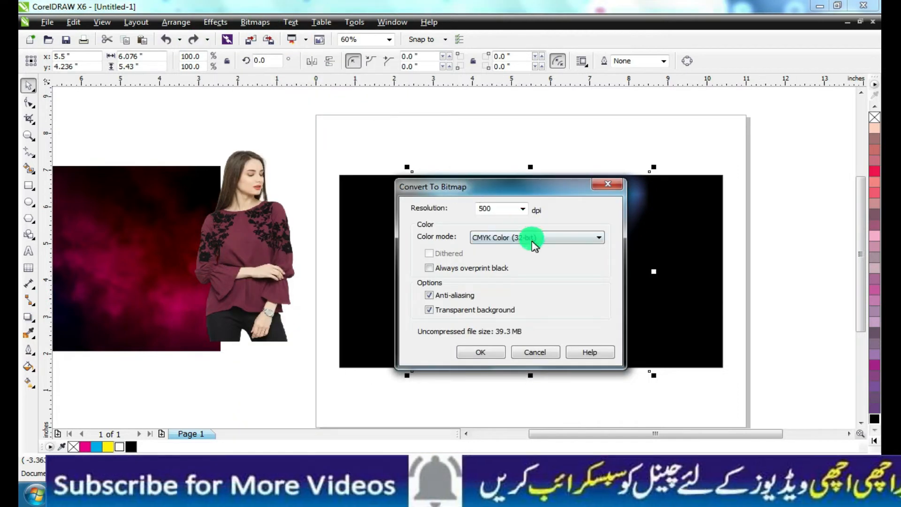
{"action": "left_click", "coordinate": [483, 351]}
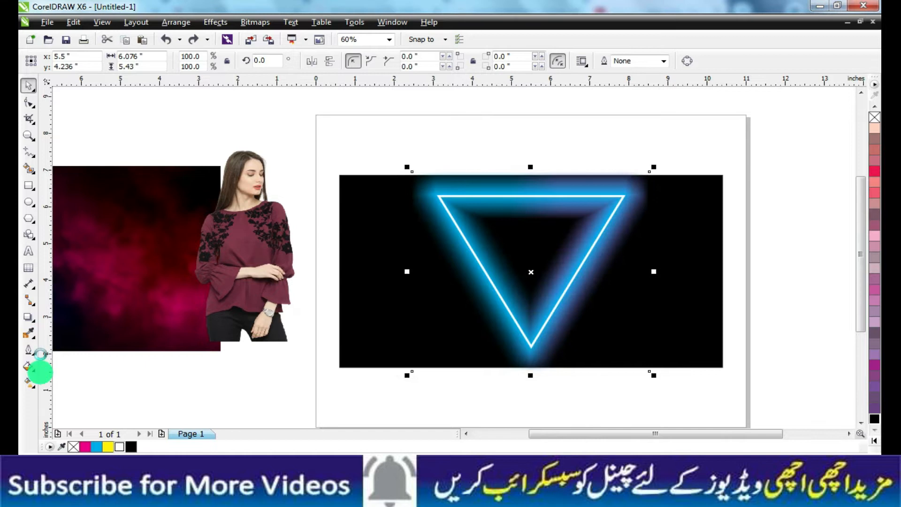
Apply a horizontal linear transparency to the cyan bitmap, fading it out from left to right across the middle of the triangle.
{"action": "left_click", "coordinate": [31, 323]}
{"action": "left_click_drag", "start_coordinate": [36, 325], "coordinate": [63, 398]}
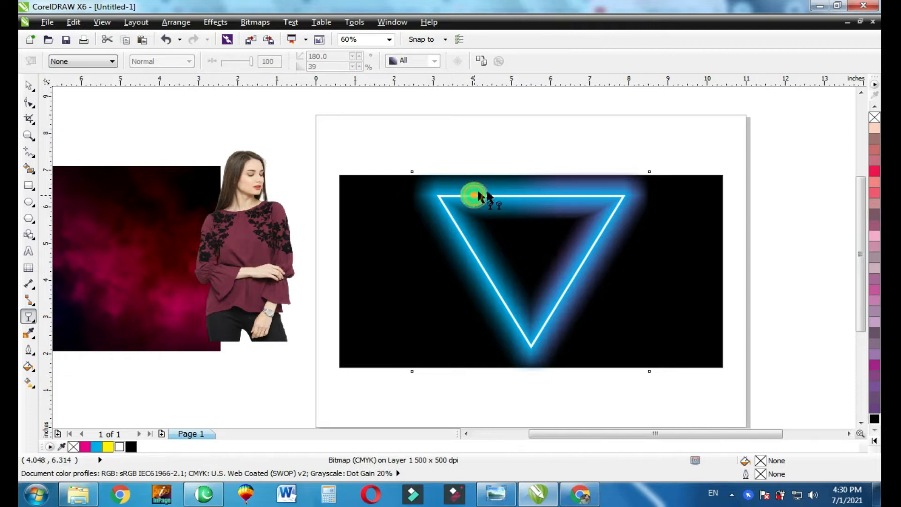
{"action": "left_click_drag", "start_coordinate": [473, 195], "coordinate": [550, 196]}
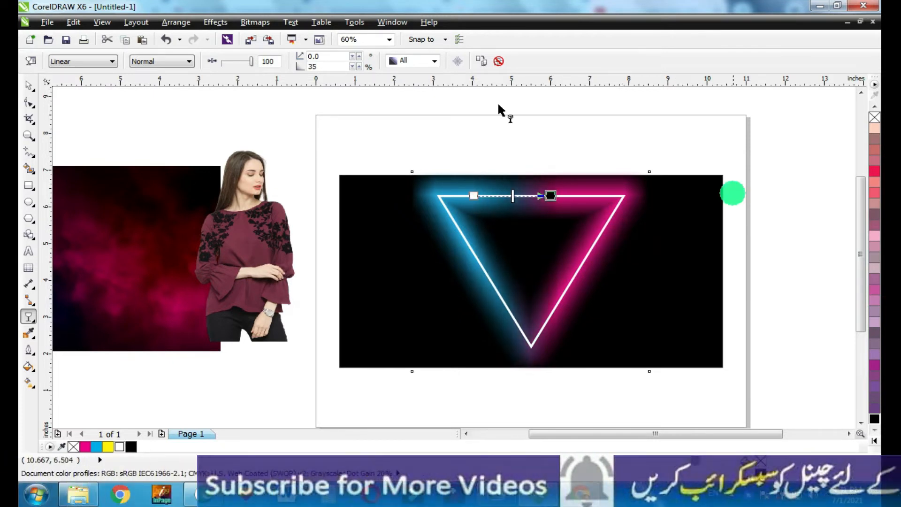
{"action": "left_click", "coordinate": [31, 86]}
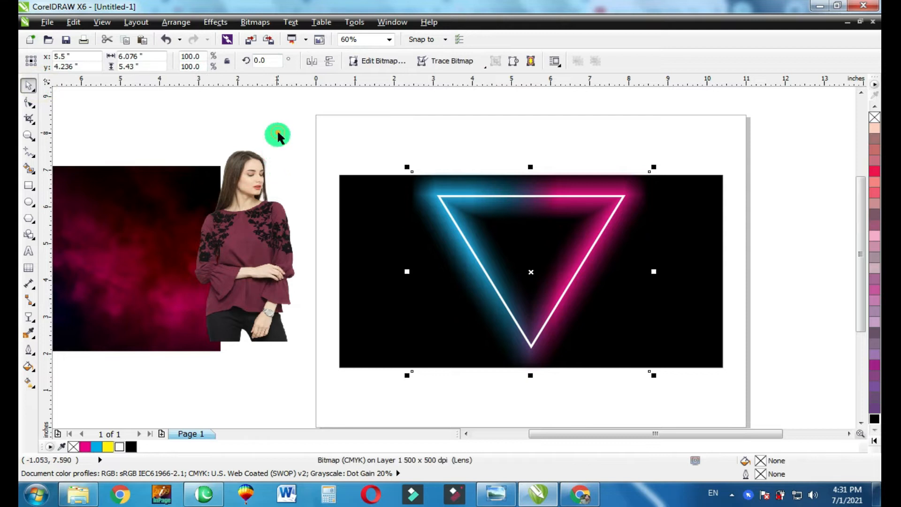
Move the woman's photo slightly down beside the black rectangle.
{"action": "left_click", "coordinate": [261, 205]}
{"action": "left_click_drag", "start_coordinate": [260, 206], "coordinate": [249, 236]}
{"action": "left_click", "coordinate": [521, 269]}
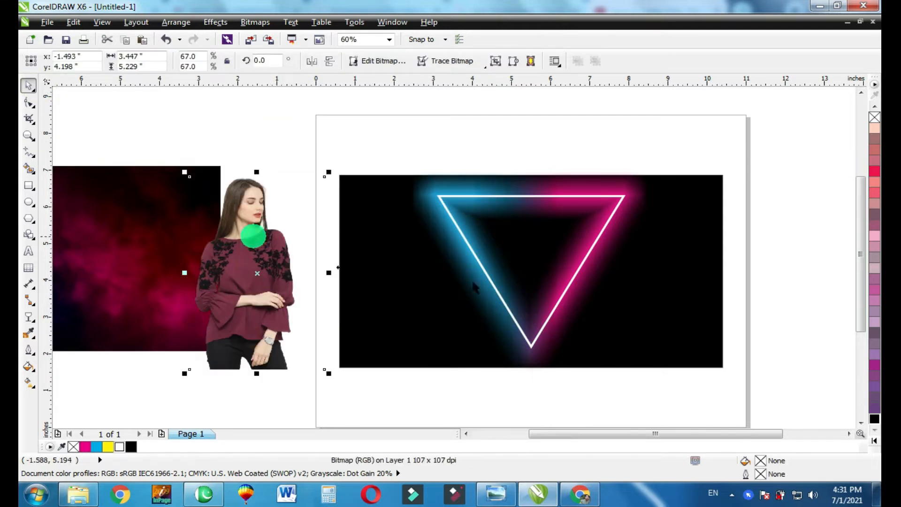
Move the white triangle outline straight left over the woman's photo and colour its outline black.
{"action": "left_click_drag", "start_coordinate": [544, 256], "coordinate": [284, 197]}
{"action": "key", "text": "ctrl"}
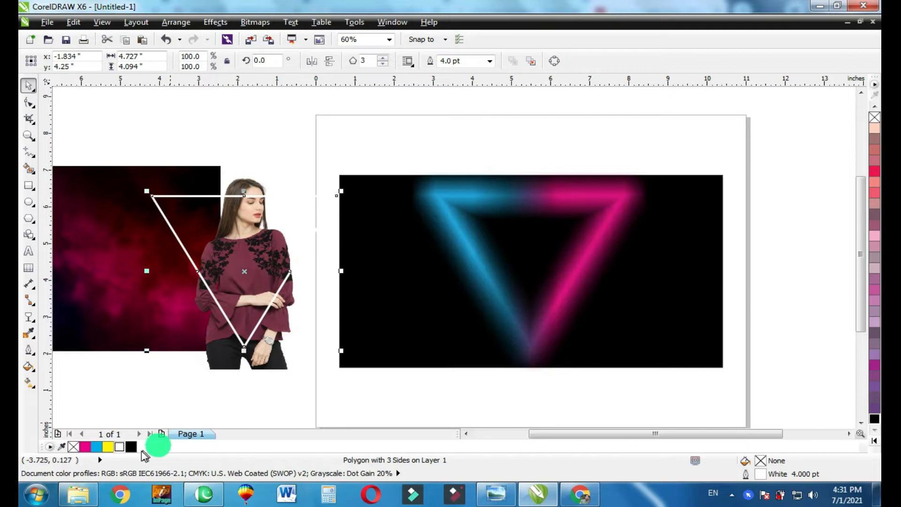
{"action": "right_click", "coordinate": [130, 446]}
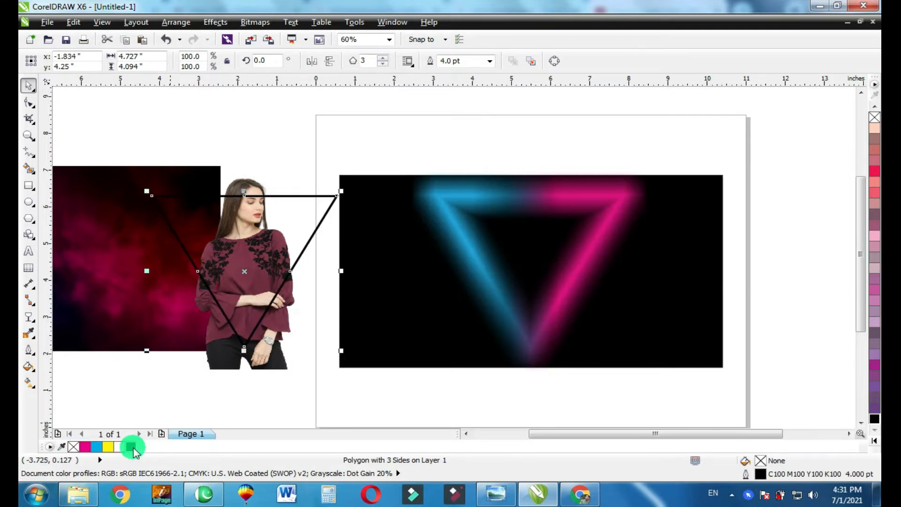
Move the red smoke image up, clear of the woman's photo and the triangle outline.
{"action": "left_click_drag", "start_coordinate": [117, 206], "coordinate": [70, 127]}
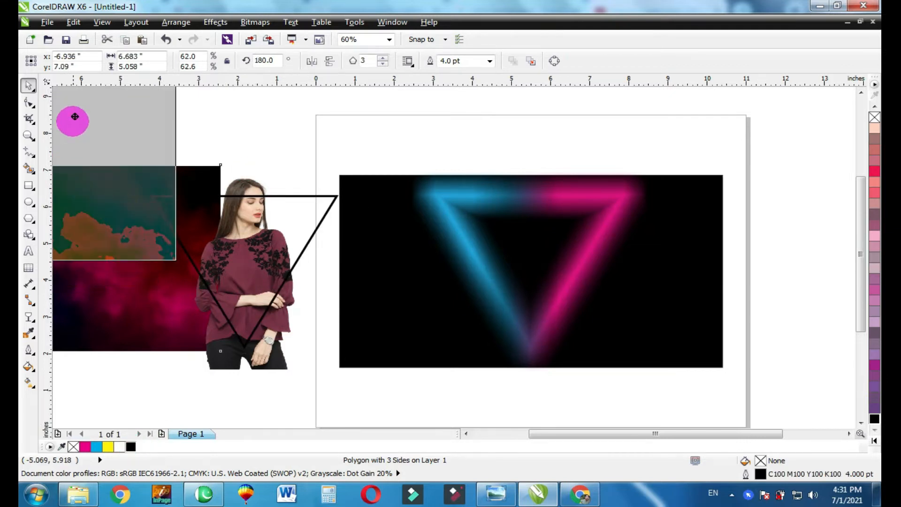
{"action": "left_click_drag", "start_coordinate": [104, 228], "coordinate": [369, 387]}
{"action": "key", "text": "F2"}
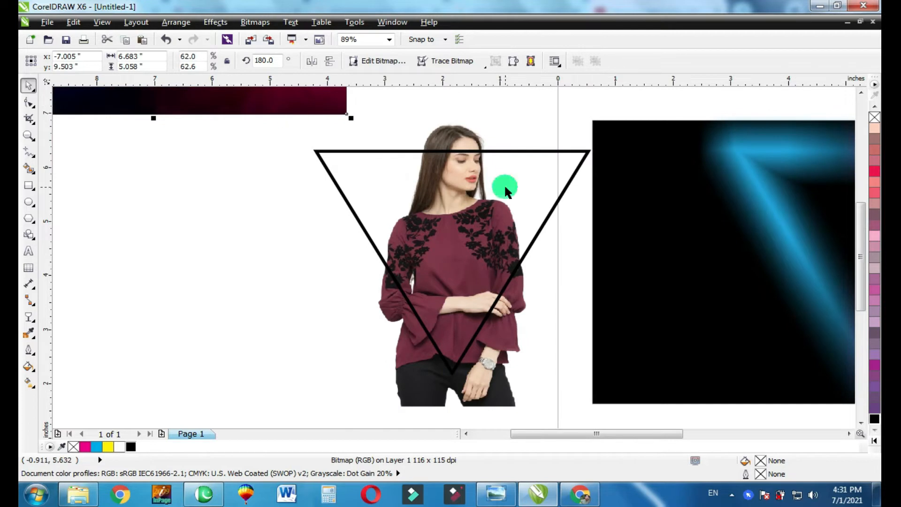
Move the woman's photo up so her head rises above the triangle's upper edge.
{"action": "left_click", "coordinate": [451, 128]}
{"action": "left_click_drag", "start_coordinate": [485, 155], "coordinate": [488, 136]}
{"action": "left_click", "coordinate": [499, 213]}
{"action": "left_click_drag", "start_coordinate": [448, 111], "coordinate": [456, 130]}
{"action": "left_click", "coordinate": [381, 270]}
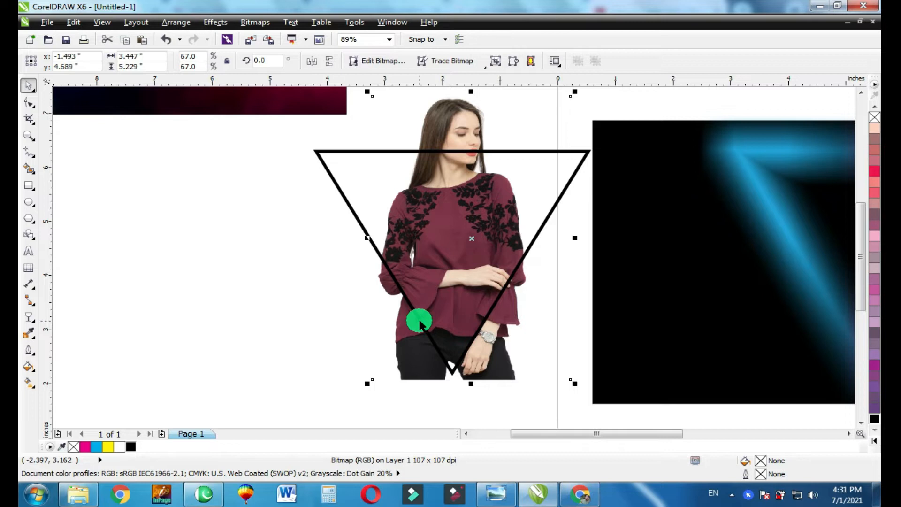
Bring the woman's photo to the front of the page, over the triangle outline.
{"action": "left_click", "coordinate": [440, 191]}
{"action": "right_click", "coordinate": [449, 141]}
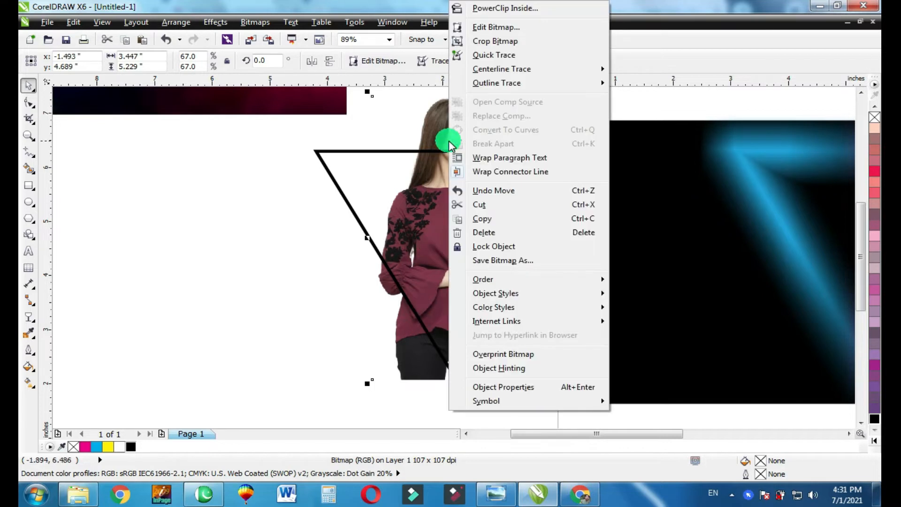
{"action": "mouse_move", "coordinate": [500, 280]}
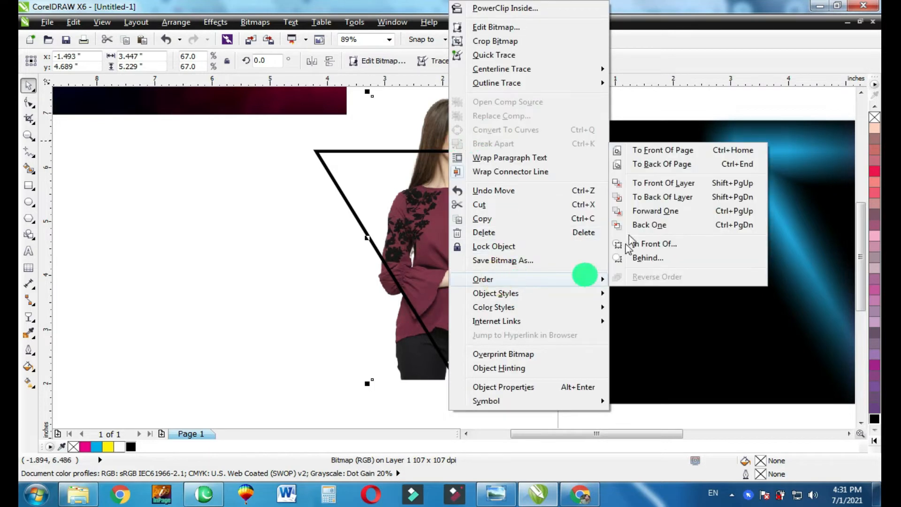
{"action": "left_click", "coordinate": [638, 150]}
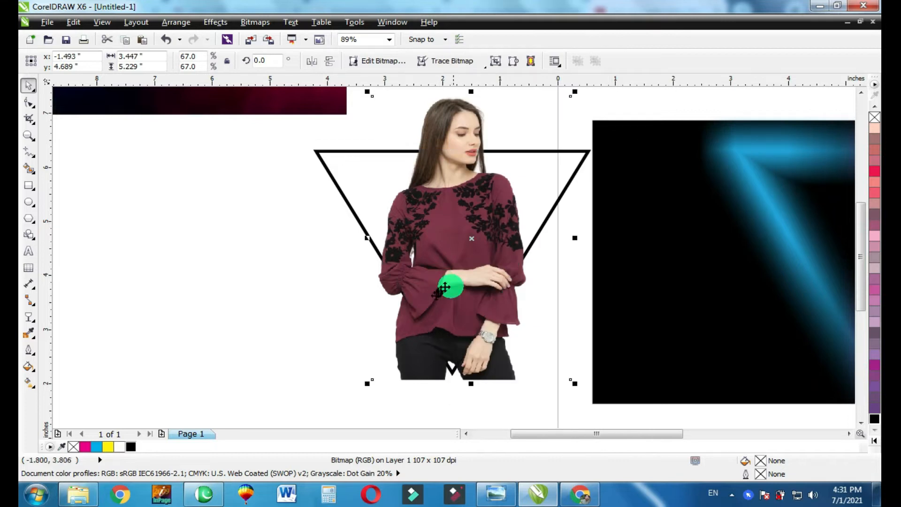
Add a node on each side edge of the photo's boundary where the triangle's sloping sides cross it.
{"action": "left_click", "coordinate": [30, 87]}
{"action": "left_click", "coordinate": [31, 102]}
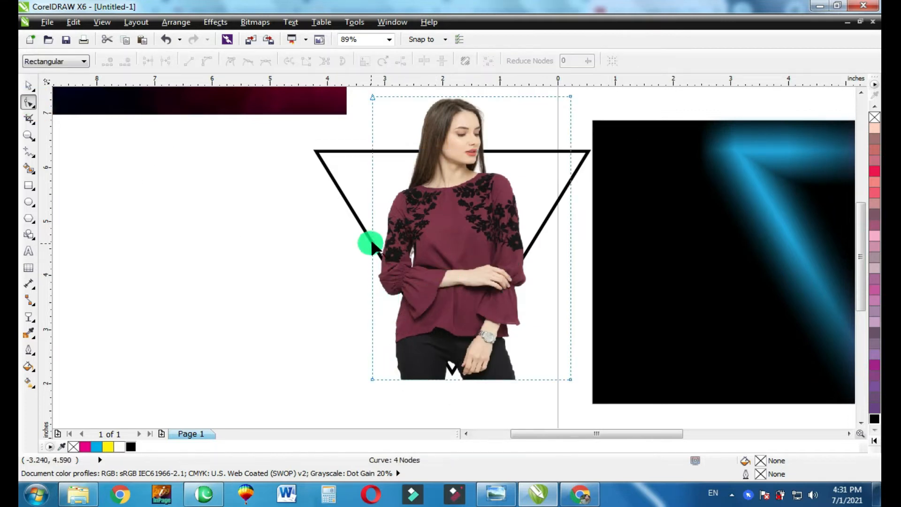
{"action": "double_click", "coordinate": [372, 243]}
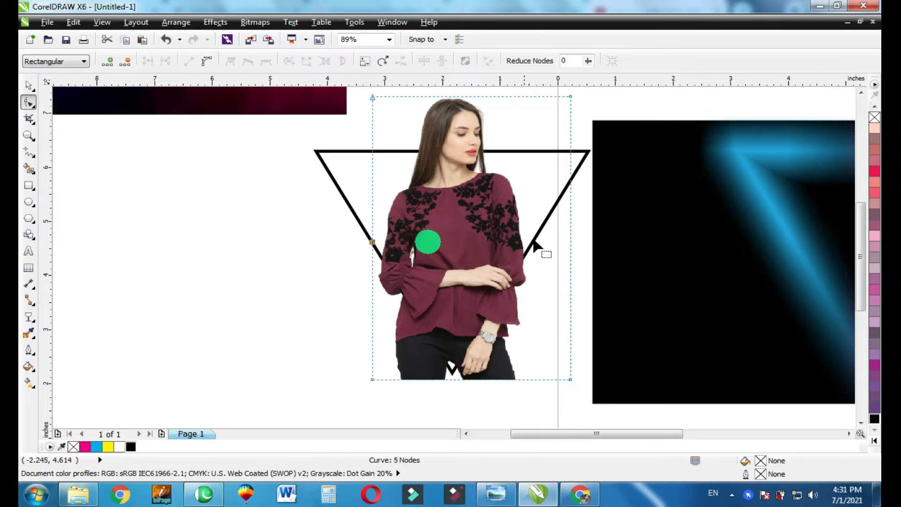
{"action": "left_click", "coordinate": [568, 180]}
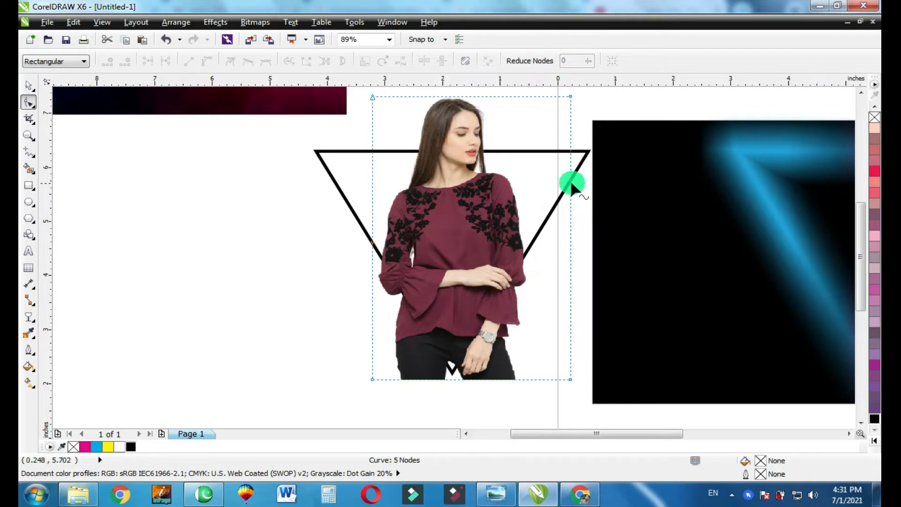
{"action": "double_click", "coordinate": [569, 180]}
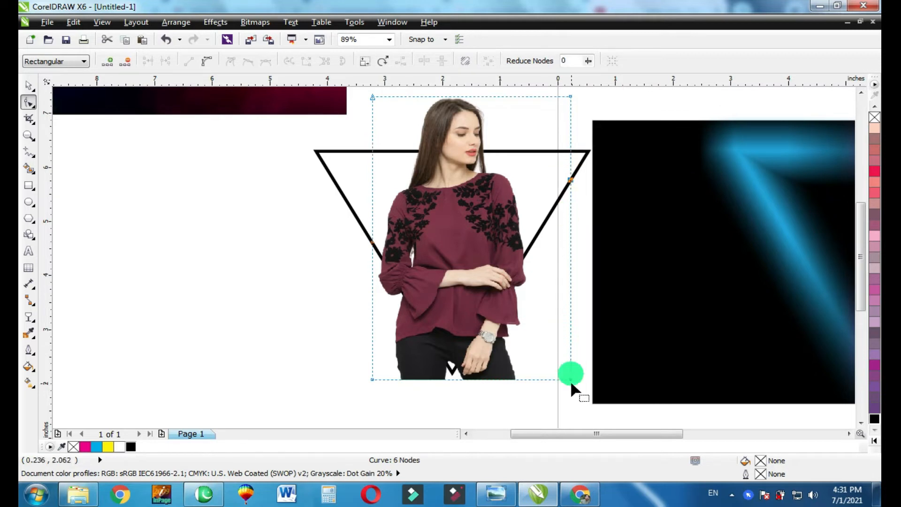
Move the photo's two lower corner nodes to the triangle's lower tip, cropping the photo along the sloping sides.
{"action": "left_click_drag", "start_coordinate": [569, 379], "coordinate": [454, 378]}
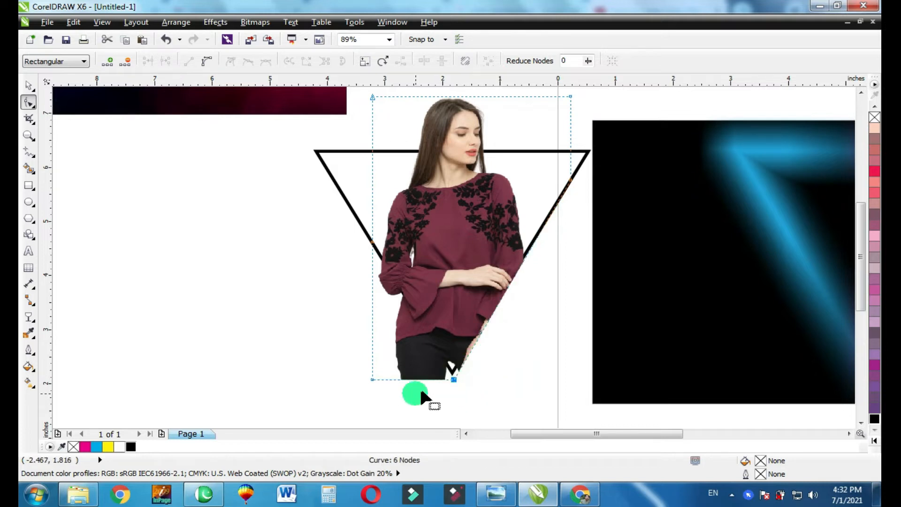
{"action": "left_click_drag", "start_coordinate": [371, 379], "coordinate": [448, 374]}
{"action": "left_click", "coordinate": [458, 373]}
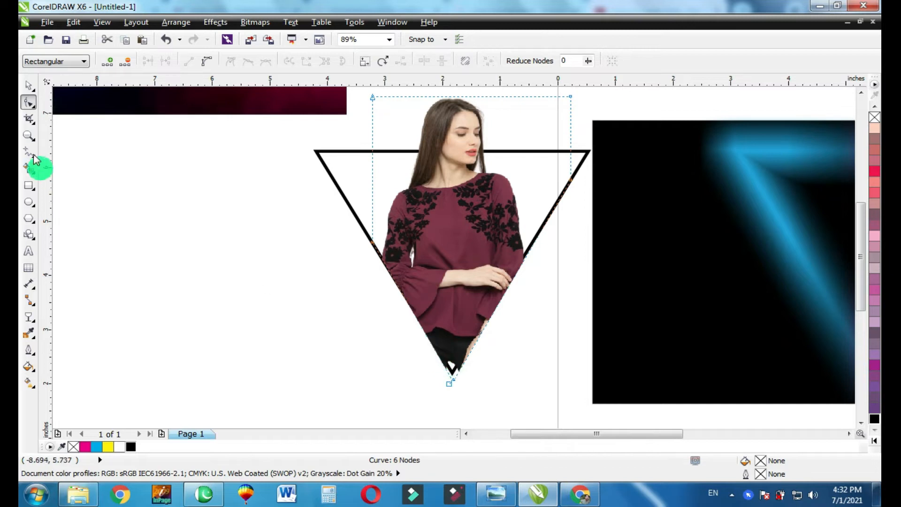
Move the photo's two lowest nodes up into the inner corner of the triangle's tip so the outline stays uncovered.
{"action": "left_click", "coordinate": [29, 136]}
{"action": "left_click_drag", "start_coordinate": [390, 305], "coordinate": [511, 382]}
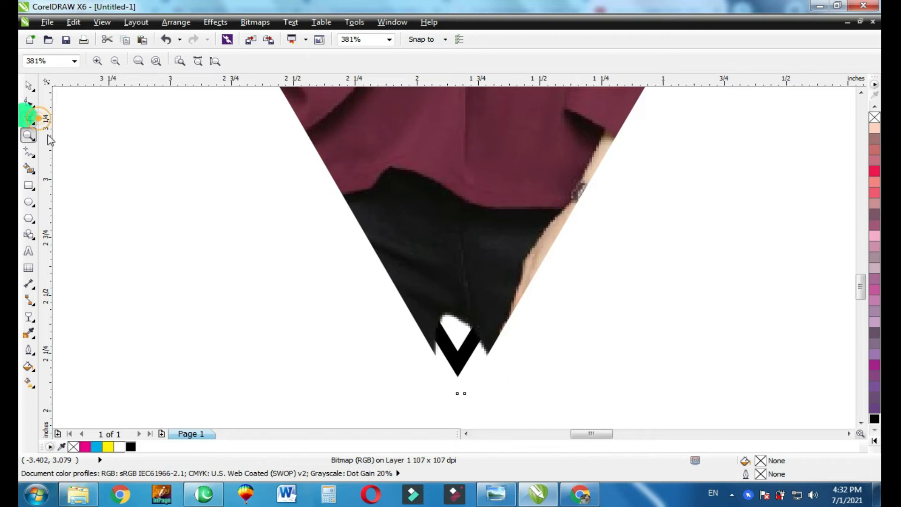
{"action": "left_click", "coordinate": [29, 119]}
{"action": "left_click", "coordinate": [29, 104]}
{"action": "left_click", "coordinate": [453, 271]}
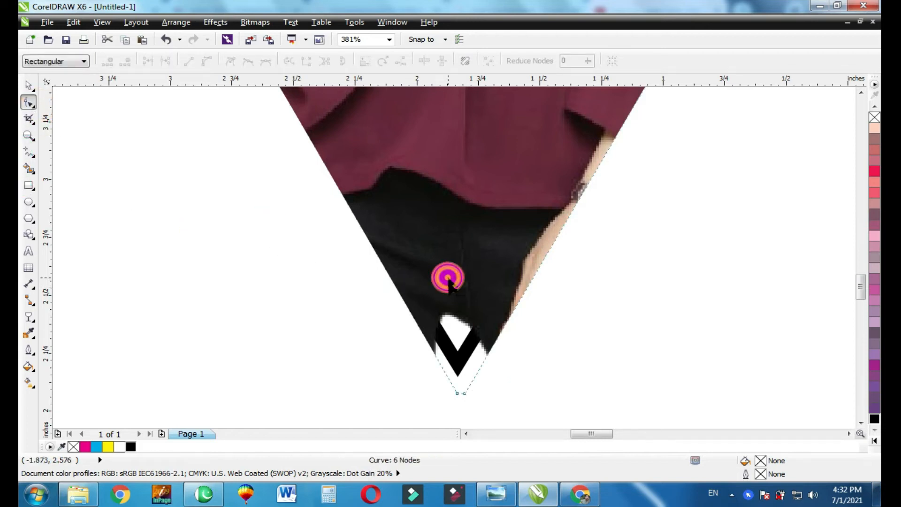
{"action": "mouse_move", "coordinate": [428, 390]}
{"action": "left_mouse_down"}
{"action": "mouse_move", "coordinate": [476, 405]}
{"action": "mouse_move", "coordinate": [463, 394]}
{"action": "mouse_move", "coordinate": [466, 351]}
{"action": "left_mouse_up"}
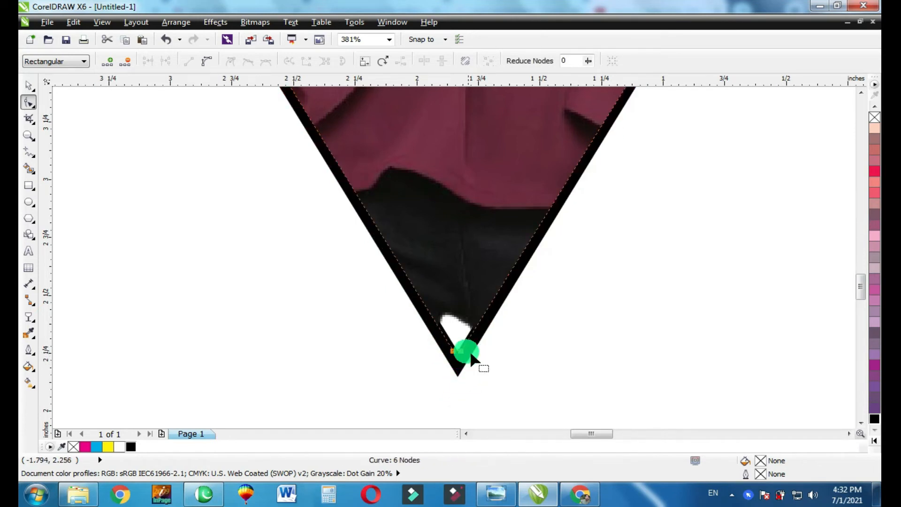
Recolour the triangle's outline white.
{"action": "scroll", "coordinate": [481, 347], "scroll_direction": "down", "scroll_amount": 3}
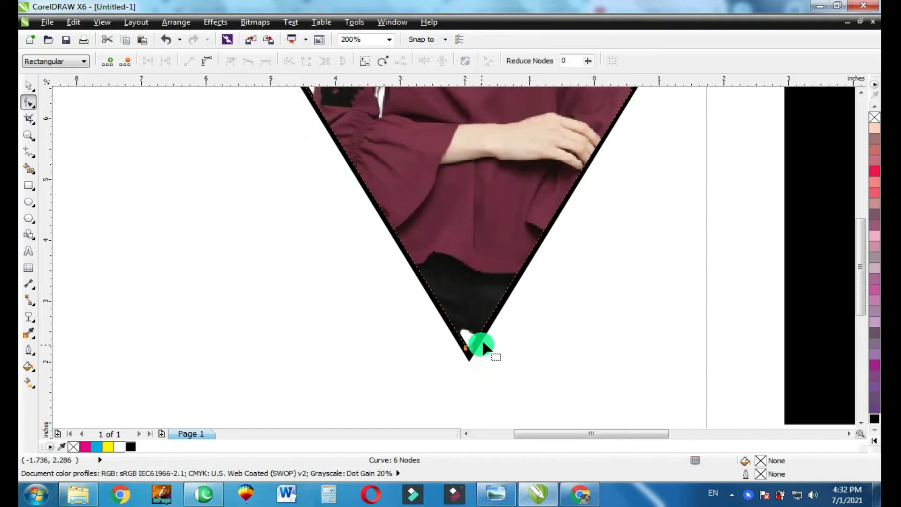
{"action": "scroll", "coordinate": [496, 345], "scroll_direction": "down", "scroll_amount": 2}
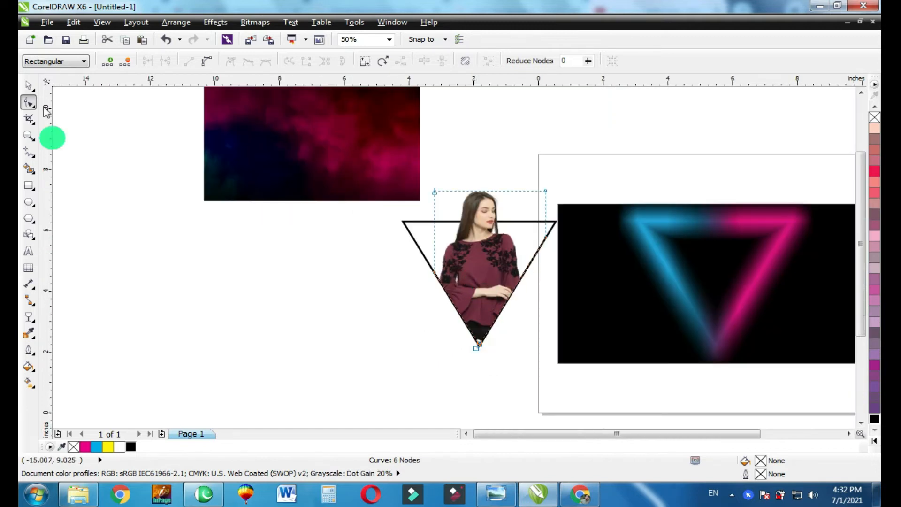
{"action": "left_click", "coordinate": [33, 89]}
{"action": "left_click", "coordinate": [455, 254]}
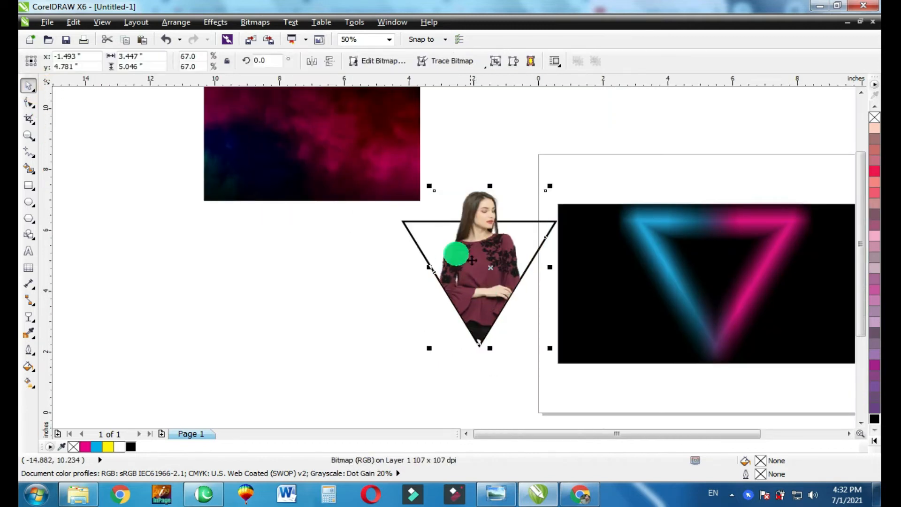
{"action": "left_click", "coordinate": [418, 245]}
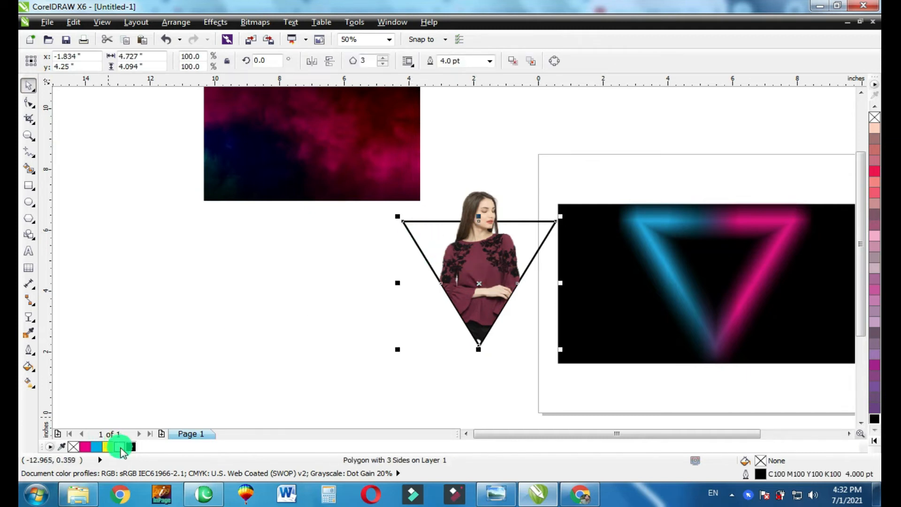
{"action": "right_click", "coordinate": [120, 448]}
Group the cropped photo with the triangle outline and centre the group on the neon glow.
{"action": "left_click", "coordinate": [483, 233], "text": "shift"}
{"action": "key", "text": "ctrl+g"}
{"action": "left_click", "coordinate": [693, 266], "text": "shift"}
{"action": "key", "text": "c"}
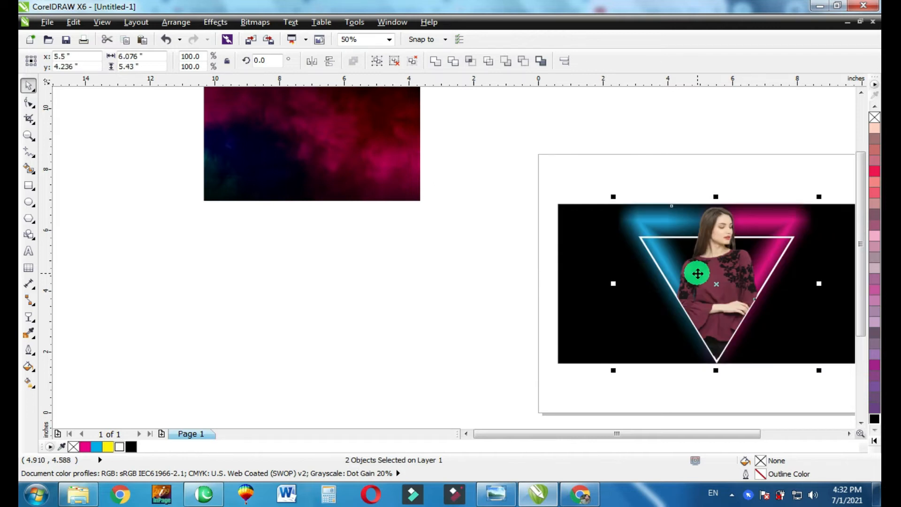
Move the photo-and-triangle group up until the white outline lines up with the blue and pink glow.
{"action": "key", "text": "F4"}
{"action": "left_click_drag", "start_coordinate": [523, 169], "coordinate": [798, 433]}
{"action": "left_click", "coordinate": [778, 406]}
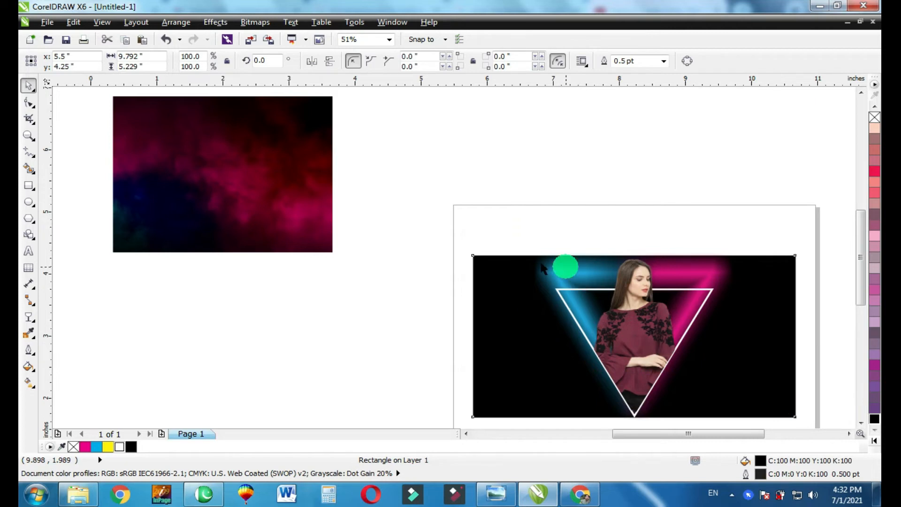
{"action": "scroll", "coordinate": [815, 414], "scroll_direction": "up", "scroll_amount": 1}
{"action": "left_click", "coordinate": [458, 229]}
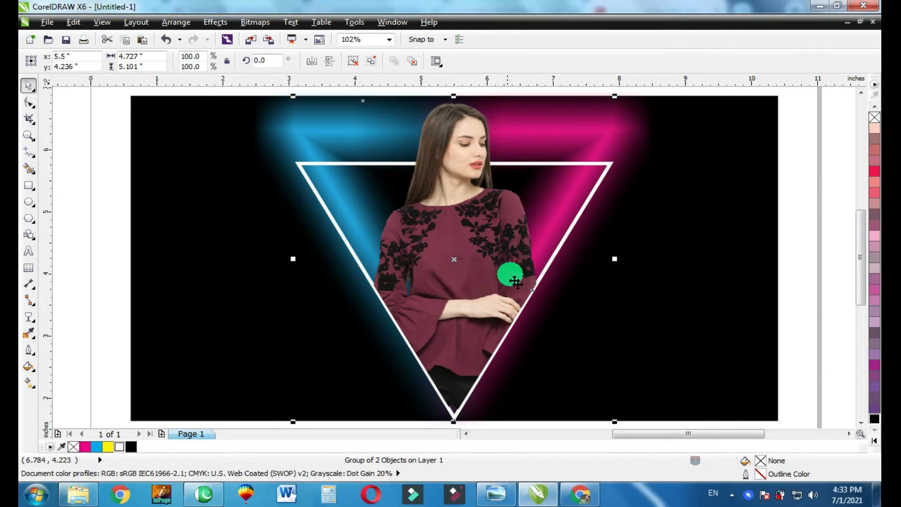
{"action": "scroll", "coordinate": [515, 279], "scroll_direction": "down", "scroll_amount": 1}
{"action": "left_click_drag", "start_coordinate": [498, 249], "coordinate": [485, 233]}
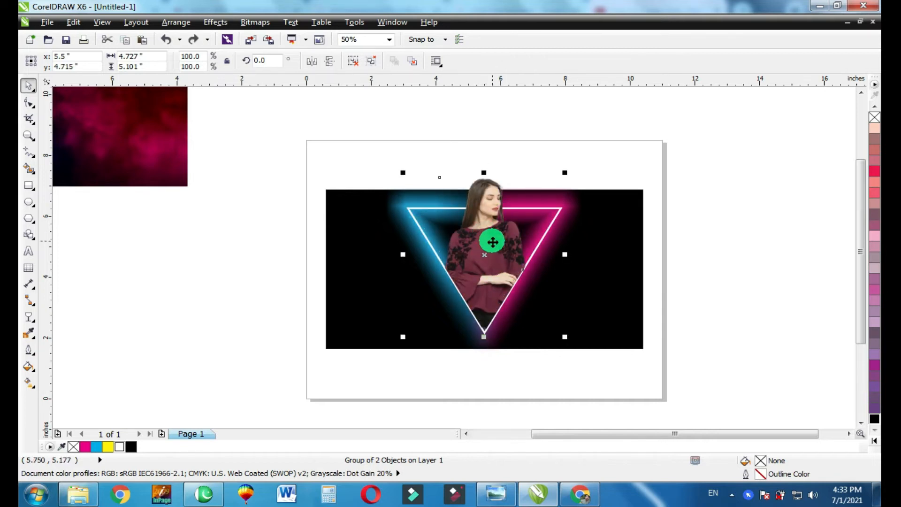
Group the woman, triangle outline and neon glow together and scale the group down inside the black rectangle.
{"action": "left_click_drag", "start_coordinate": [352, 127], "coordinate": [578, 353]}
{"action": "key", "text": "ctrl+g"}
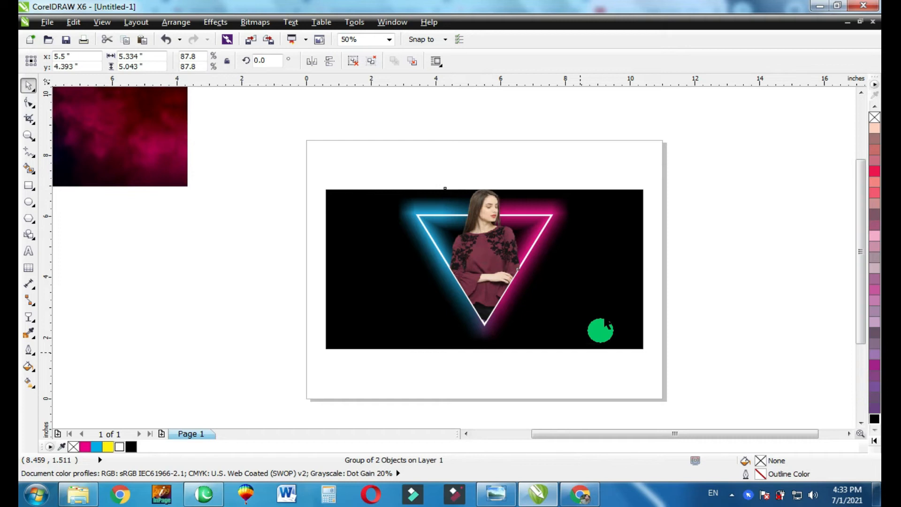
{"action": "key", "text": "ctrl+z"}
{"action": "key", "text": "ctrl+z"}
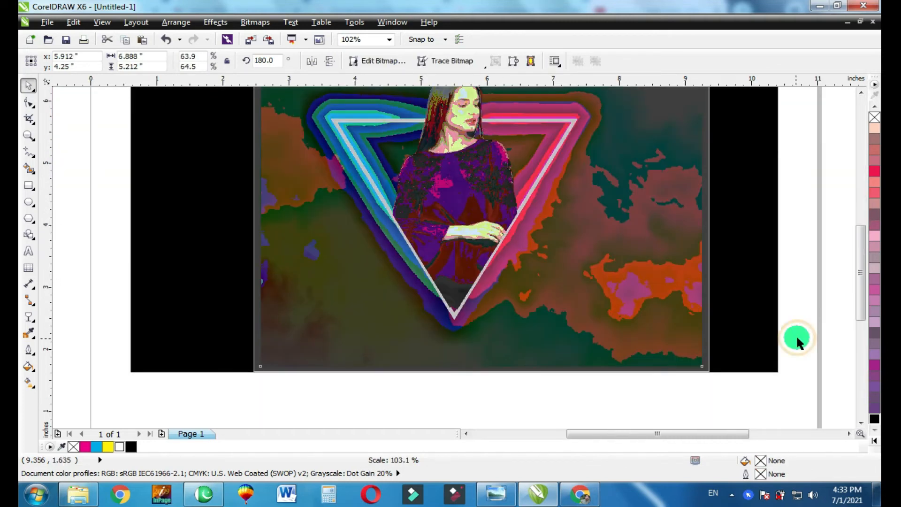
Bring the smoky background bitmap to the front of the page, above the woman and neon triangle group.
{"action": "left_click", "coordinate": [796, 335]}
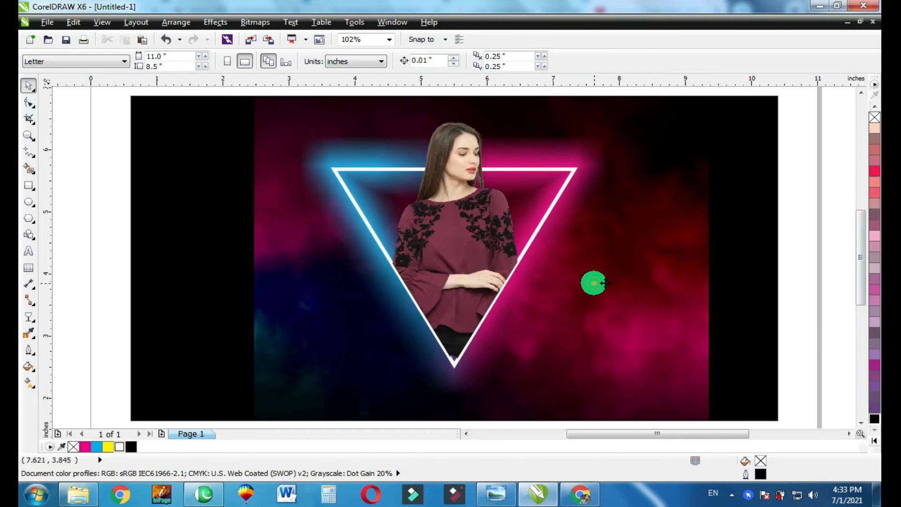
{"action": "left_click", "coordinate": [591, 281]}
{"action": "right_click", "coordinate": [569, 249]}
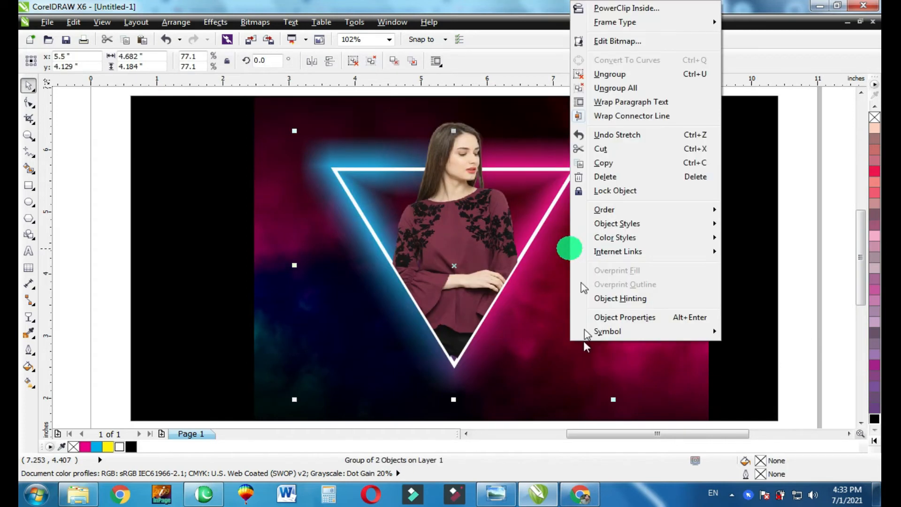
{"action": "left_click", "coordinate": [604, 363]}
{"action": "right_click", "coordinate": [675, 303]}
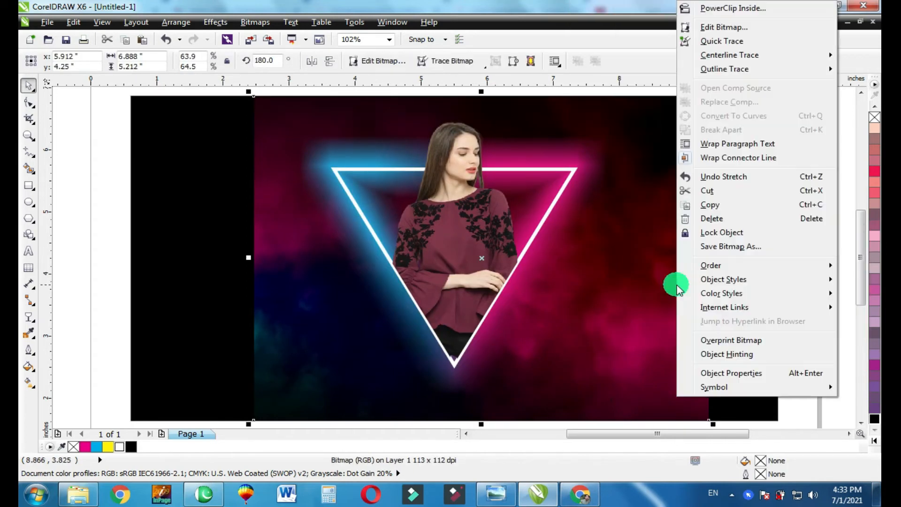
{"action": "mouse_move", "coordinate": [722, 265]}
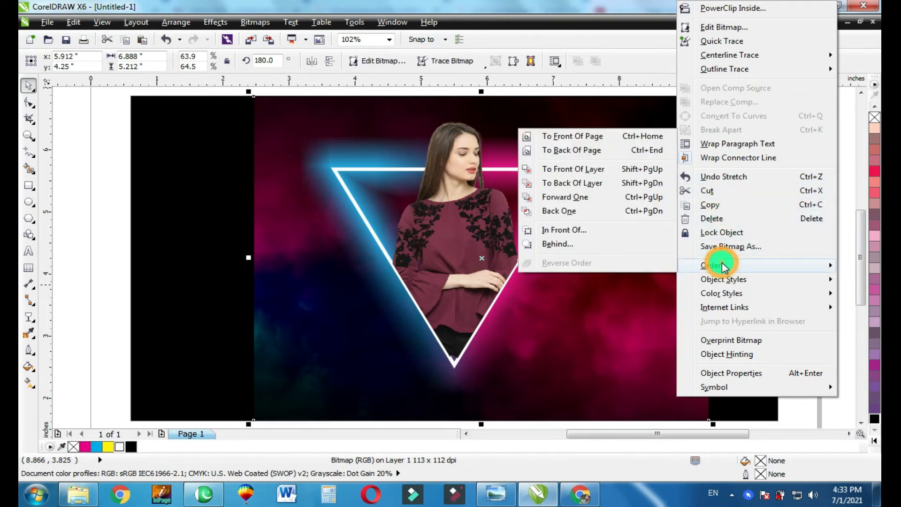
{"action": "left_click", "coordinate": [583, 137]}
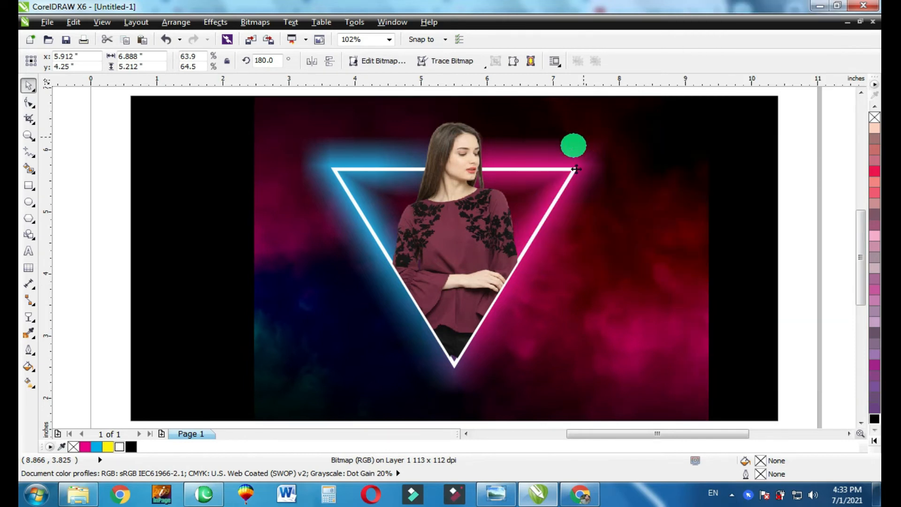
Give the smoke bitmap a linear transparency in Color mode and place its short diagonal gradient beside the woman's neck.
{"action": "left_click", "coordinate": [30, 318]}
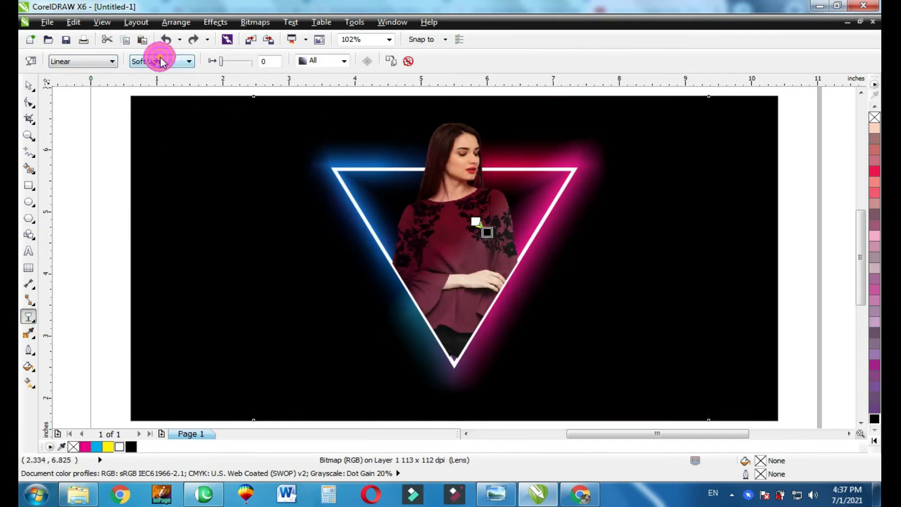
{"action": "left_click", "coordinate": [159, 58]}
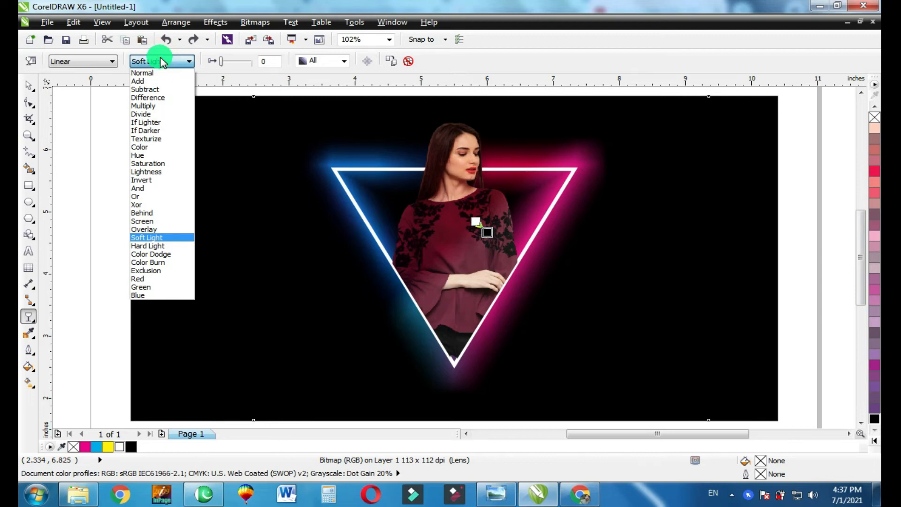
{"action": "left_click", "coordinate": [164, 147]}
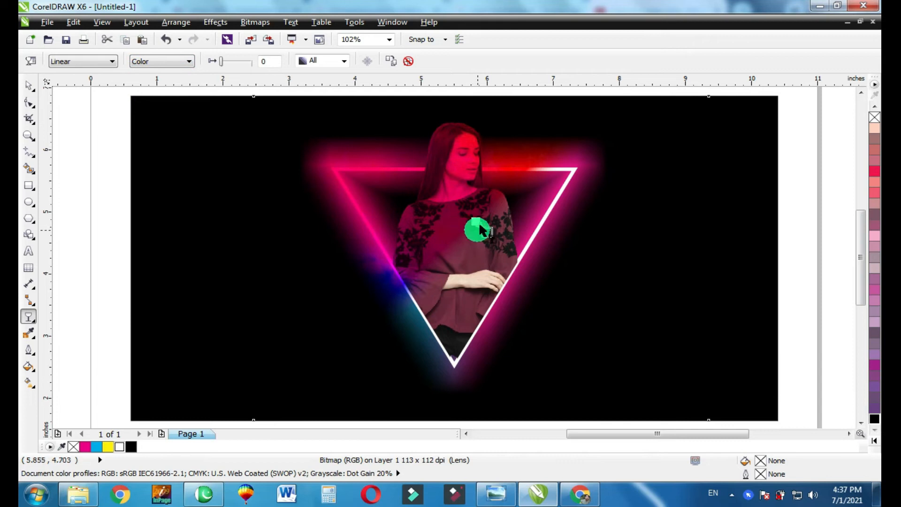
{"action": "left_click_drag", "start_coordinate": [474, 226], "coordinate": [431, 169]}
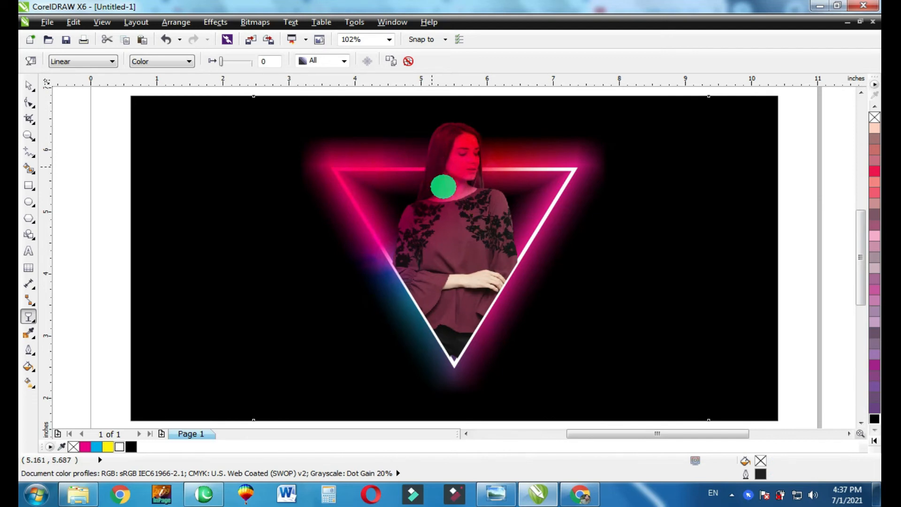
{"action": "mouse_move", "coordinate": [490, 234]}
{"action": "left_mouse_down"}
{"action": "mouse_move", "coordinate": [446, 209]}
{"action": "mouse_move", "coordinate": [475, 201]}
{"action": "mouse_move", "coordinate": [418, 169]}
{"action": "mouse_move", "coordinate": [435, 176]}
{"action": "left_mouse_up"}
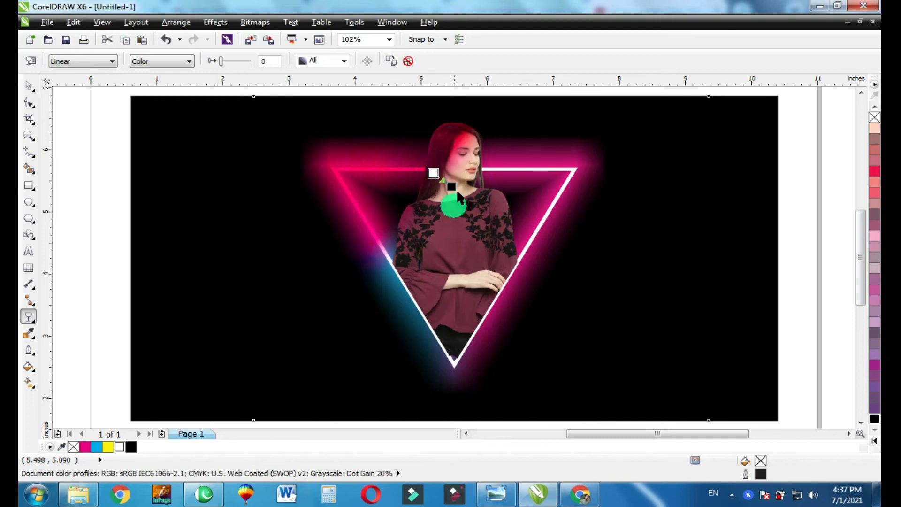
{"action": "left_click_drag", "start_coordinate": [450, 191], "coordinate": [466, 203]}
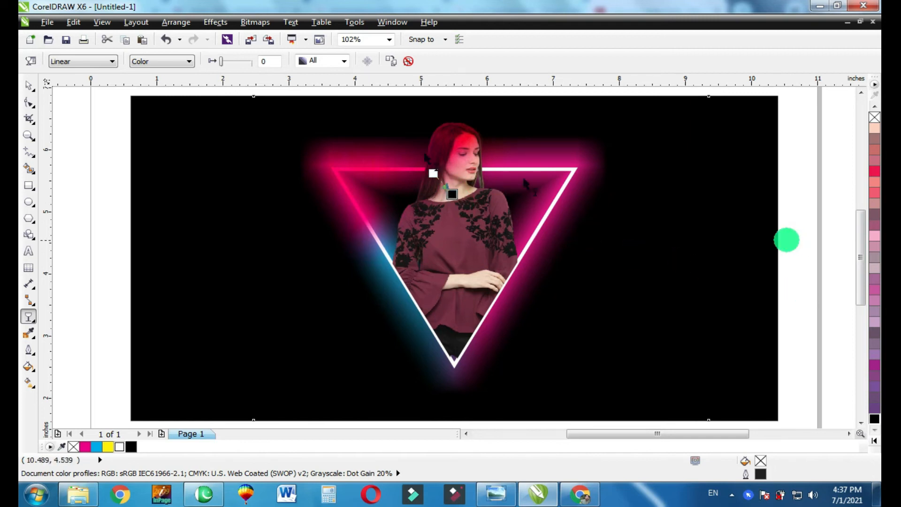
Copy the transparent smoke bitmap and paste the duplicate in place over the design.
{"action": "key", "text": "space"}
{"action": "scroll", "coordinate": [590, 229], "scroll_direction": "down", "scroll_amount": 2}
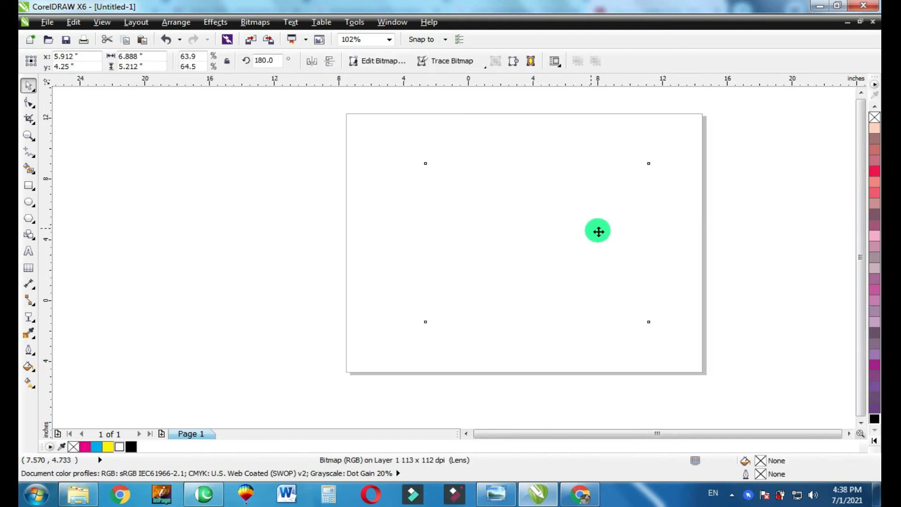
{"action": "right_click", "coordinate": [601, 230]}
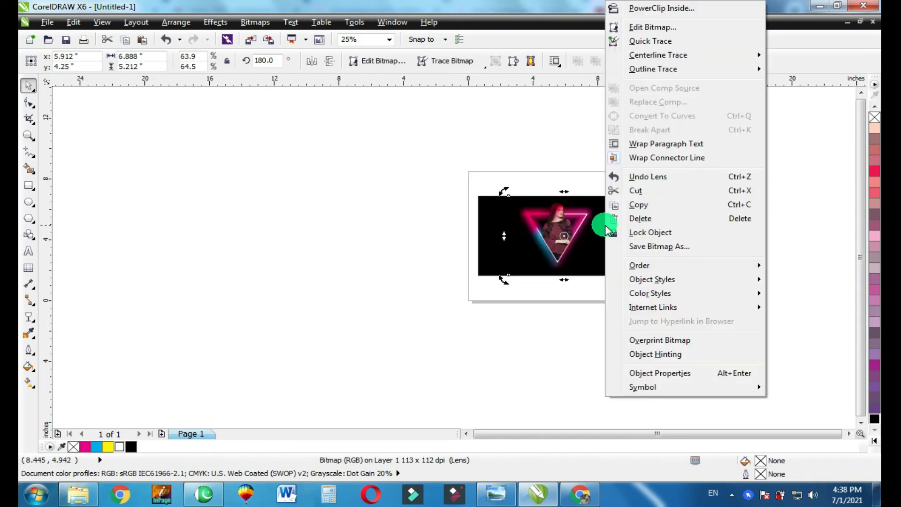
{"action": "left_click", "coordinate": [641, 205]}
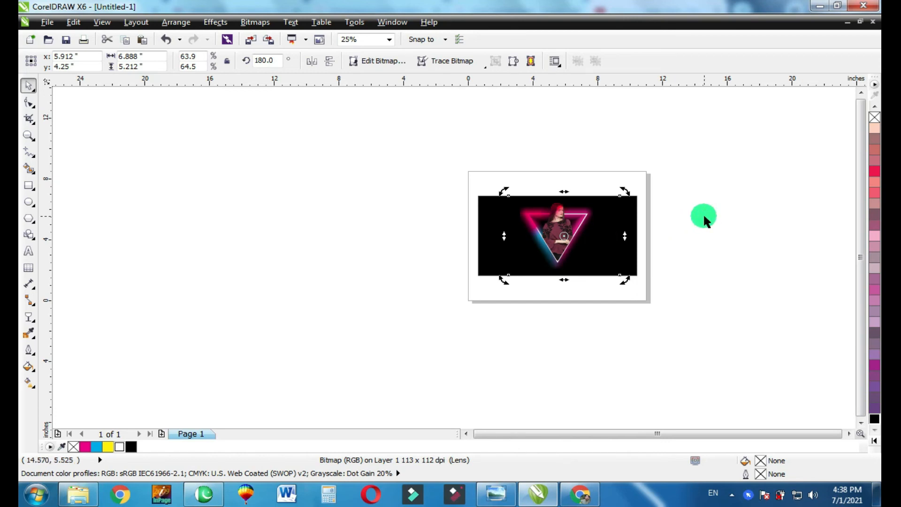
{"action": "right_click", "coordinate": [703, 217]}
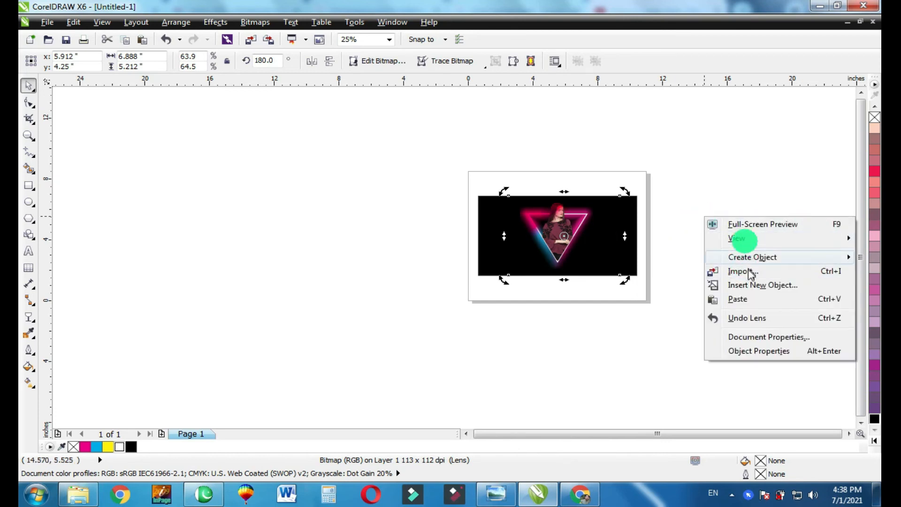
{"action": "left_click", "coordinate": [677, 277]}
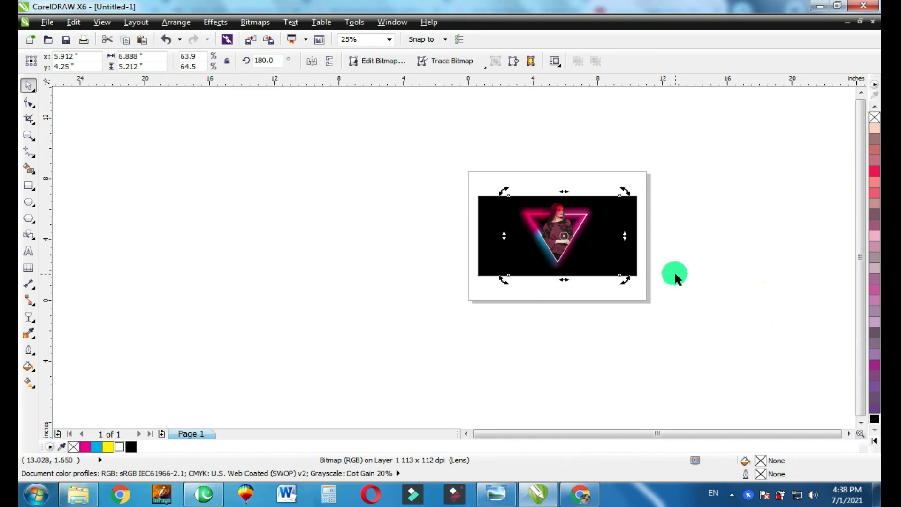
{"action": "key", "text": "F4"}
{"action": "key", "text": "shift+F2"}
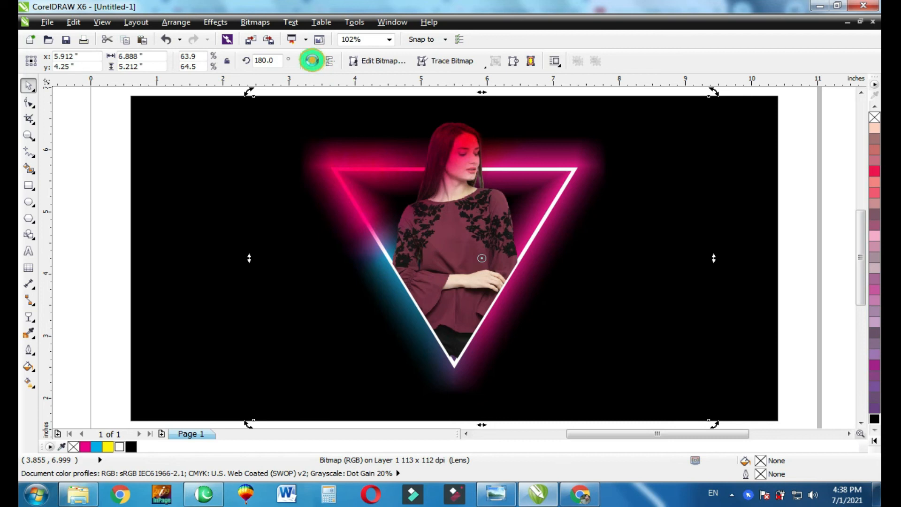
Mirror the smoke duplicate horizontally and adjust its linear transparency to tint the triangle's right side and lower tip pink.
{"action": "left_click", "coordinate": [521, 230]}
{"action": "left_click", "coordinate": [520, 229]}
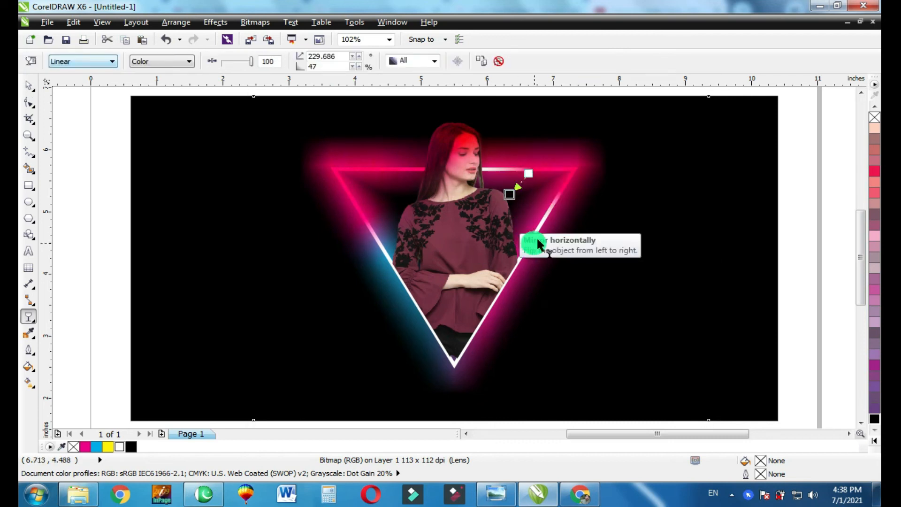
{"action": "left_click_drag", "start_coordinate": [533, 244], "coordinate": [527, 174]}
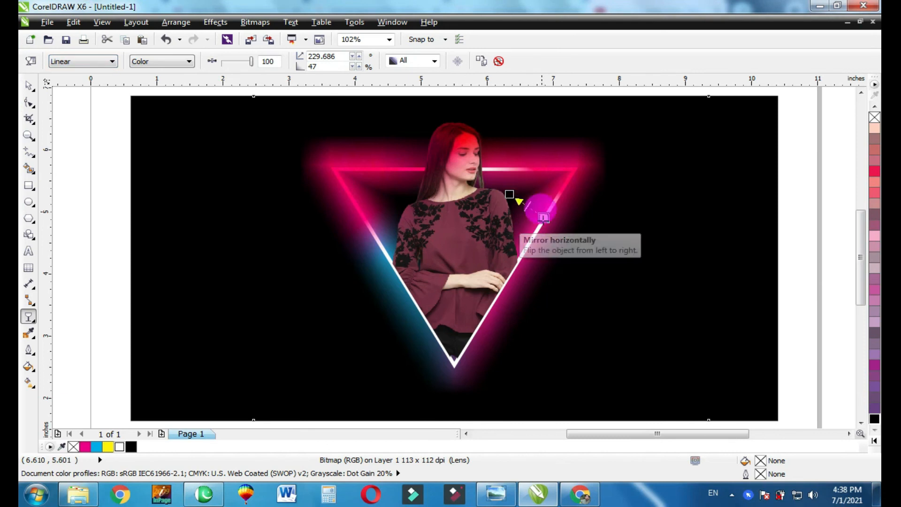
{"action": "left_click_drag", "start_coordinate": [543, 231], "coordinate": [511, 194]}
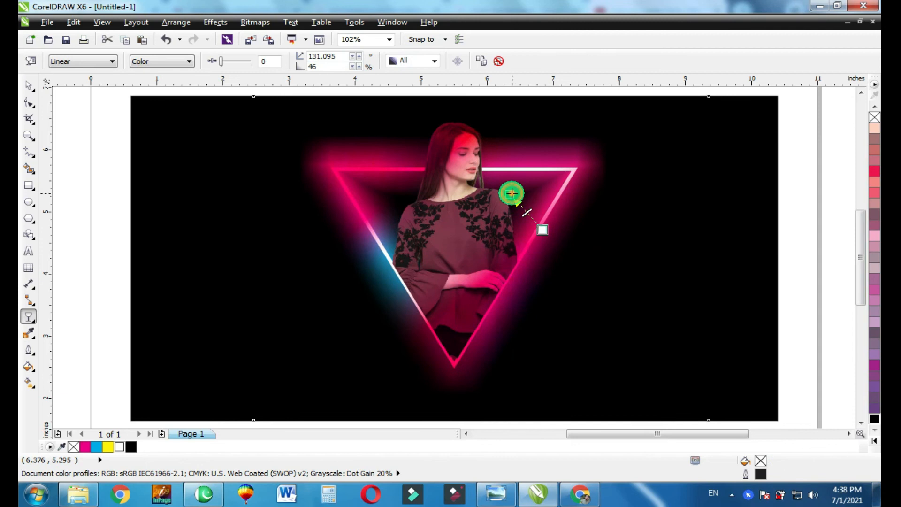
{"action": "left_click_drag", "start_coordinate": [478, 232], "coordinate": [525, 236]}
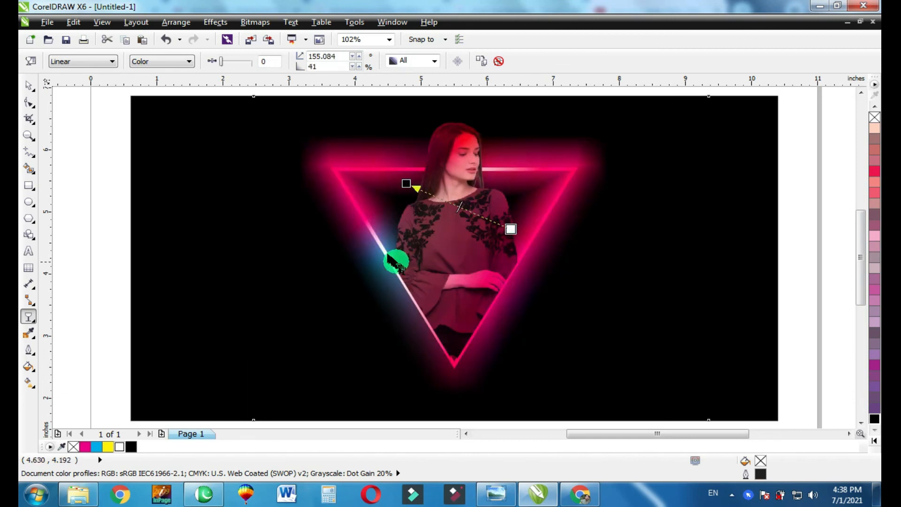
Move the first smoke bitmap's transparency start slightly outward beside the woman's hair and deselect everything.
{"action": "key", "text": "space"}
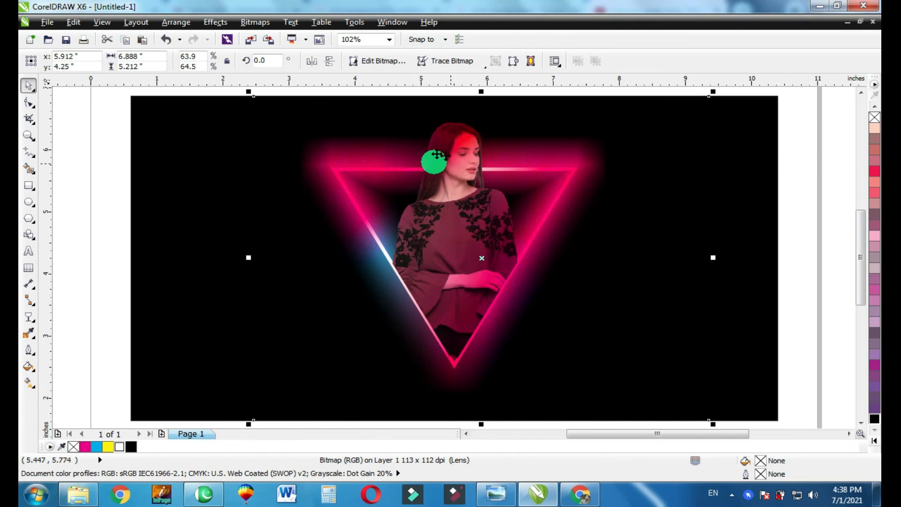
{"action": "key", "text": "space"}
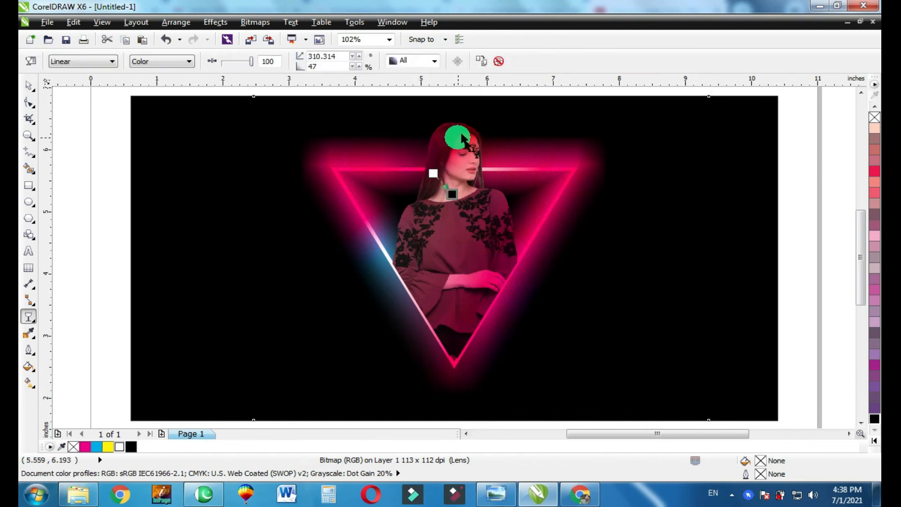
{"action": "mouse_move", "coordinate": [435, 173]}
{"action": "left_mouse_down"}
{"action": "mouse_move", "coordinate": [421, 159]}
{"action": "mouse_move", "coordinate": [429, 166]}
{"action": "left_mouse_up"}
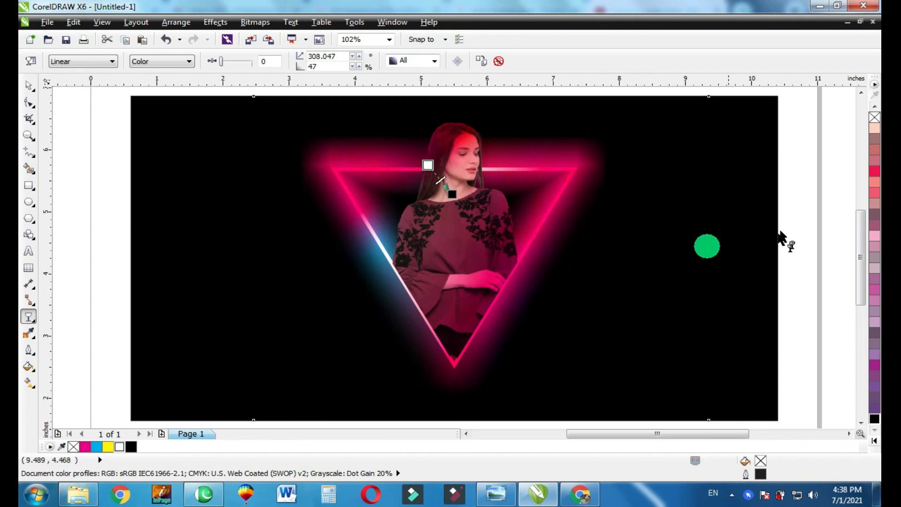
{"action": "key", "text": "space"}
{"action": "left_click", "coordinate": [797, 209]}
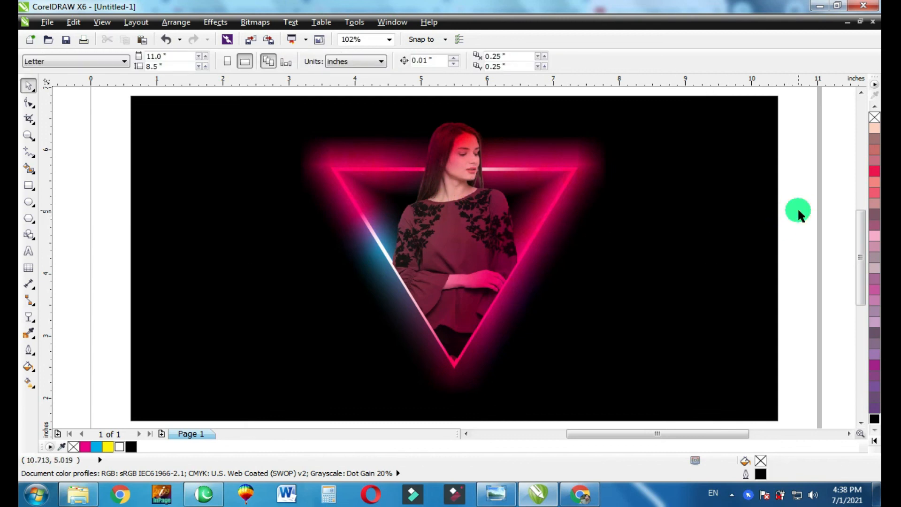
{"action": "right_click", "coordinate": [798, 211]}
{"action": "left_click", "coordinate": [769, 213]}
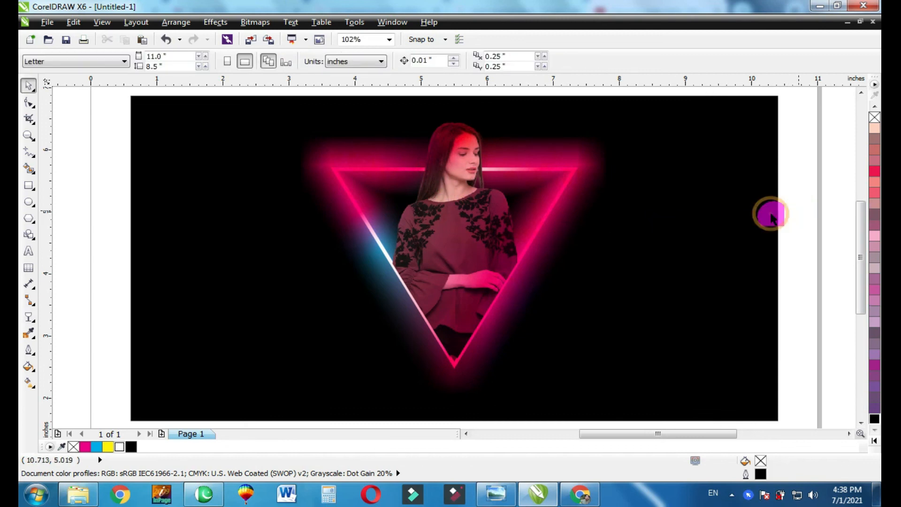